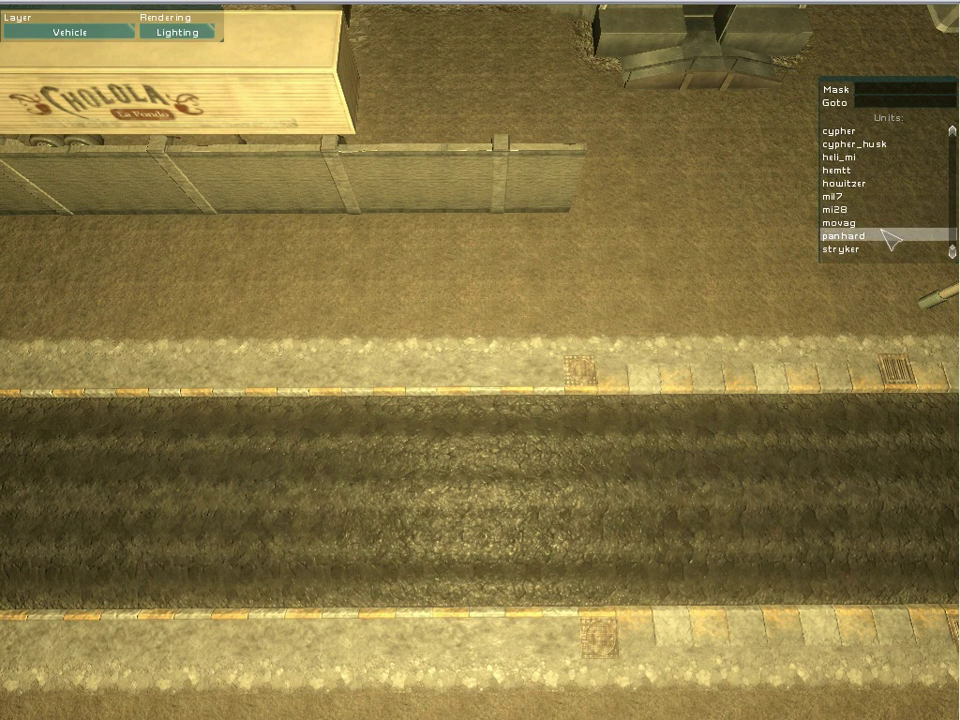
Place a panhard unit in the middle of the road near the Cholola trailer.
click(887, 237)
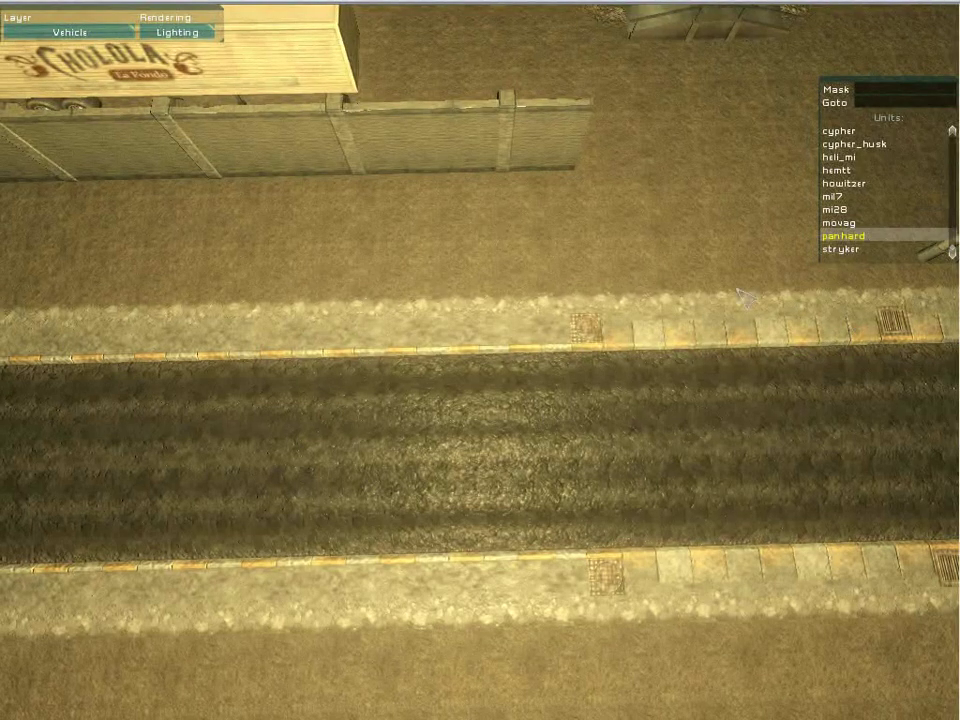
click(606, 392)
drag(556, 298, 668, 468)
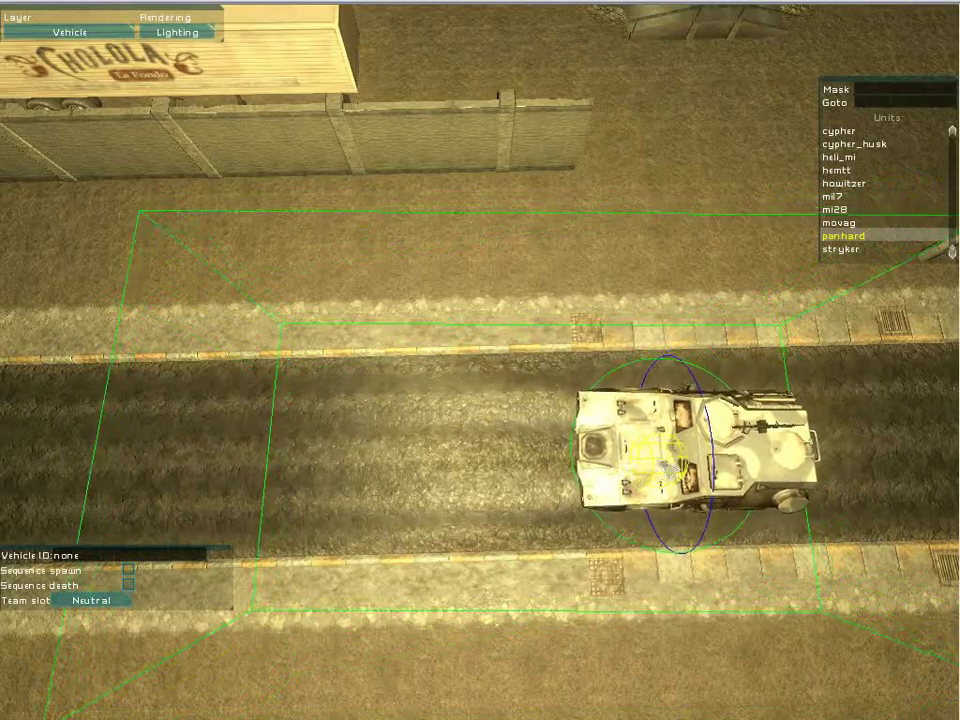
scroll(668, 466, up, 5)
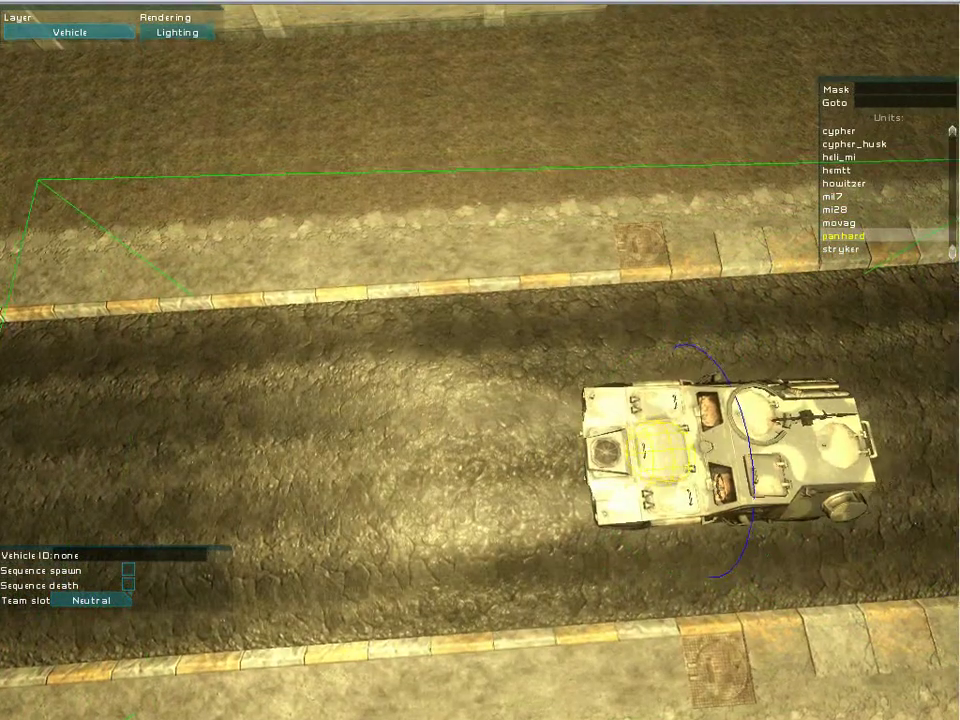
right_drag(662, 460, 668, 454)
drag(668, 454, 650, 430)
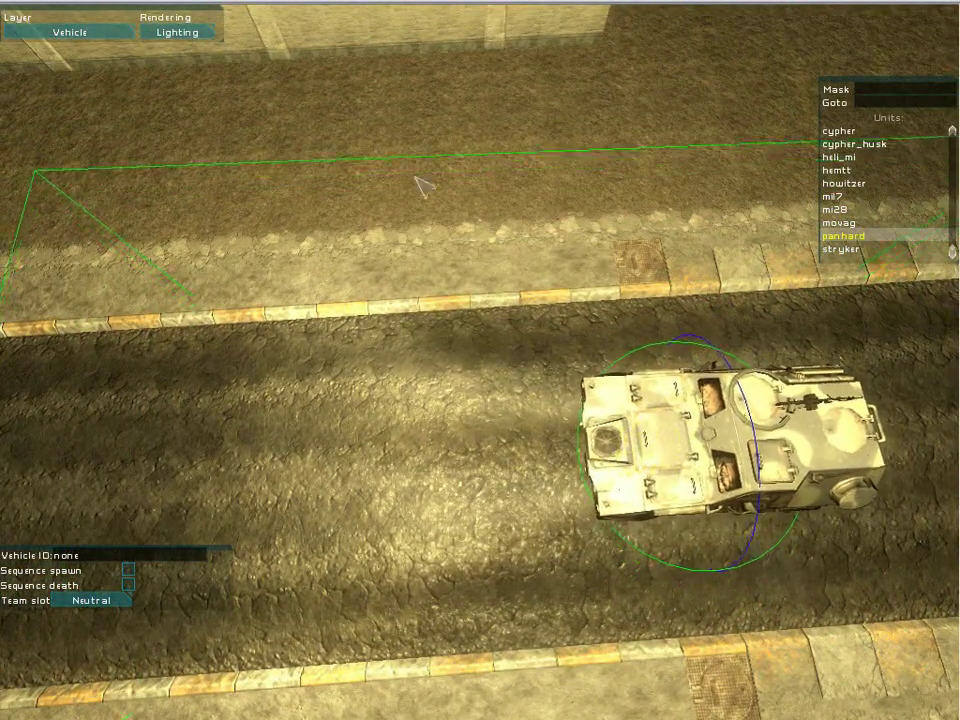
Examine the AI Graph nodes and links along the road around the placed Panhard.
click(98, 33)
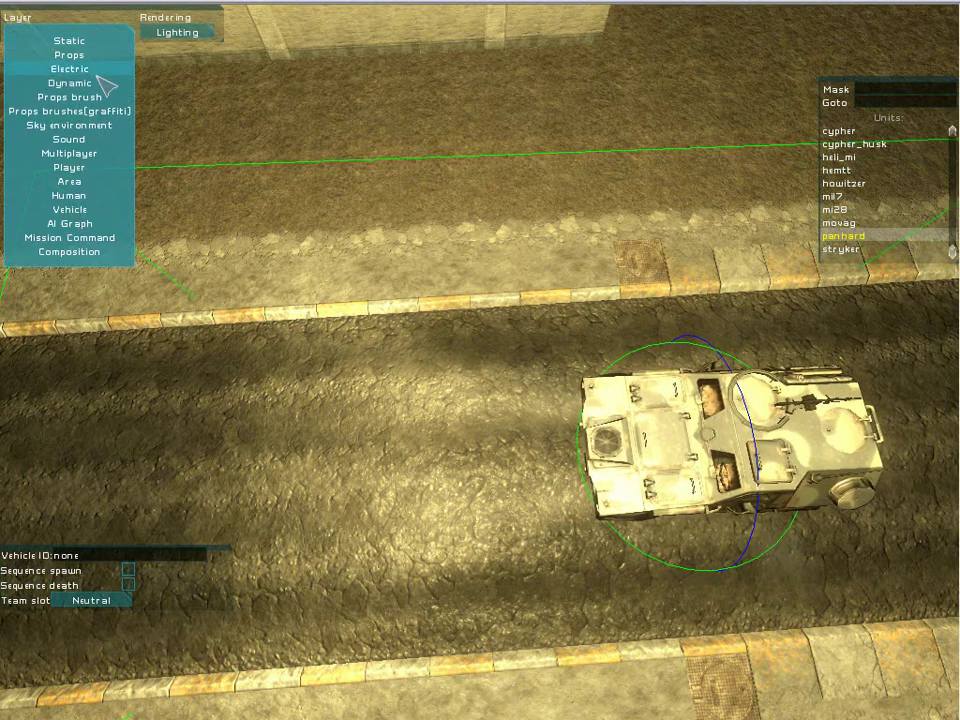
click(81, 223)
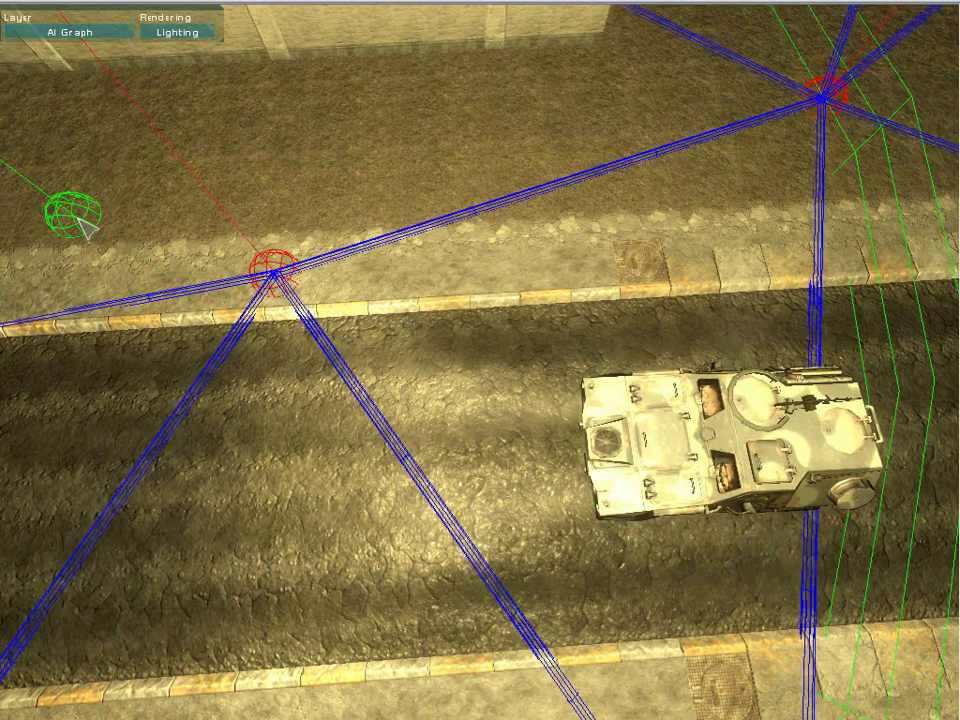
mouse_move(79, 218)
right_down()
mouse_move(104, 195)
mouse_move(97, 213)
mouse_move(71, 189)
mouse_move(97, 215)
right_up()
mouse_move(560, 434)
mouse_down()
mouse_move(470, 425)
mouse_move(501, 392)
mouse_move(564, 440)
mouse_up()
mouse_move(564, 430)
right_down()
mouse_move(566, 395)
mouse_move(570, 414)
right_up()
click(552, 430)
drag(555, 432, 750, 372)
right_drag(750, 372, 754, 366)
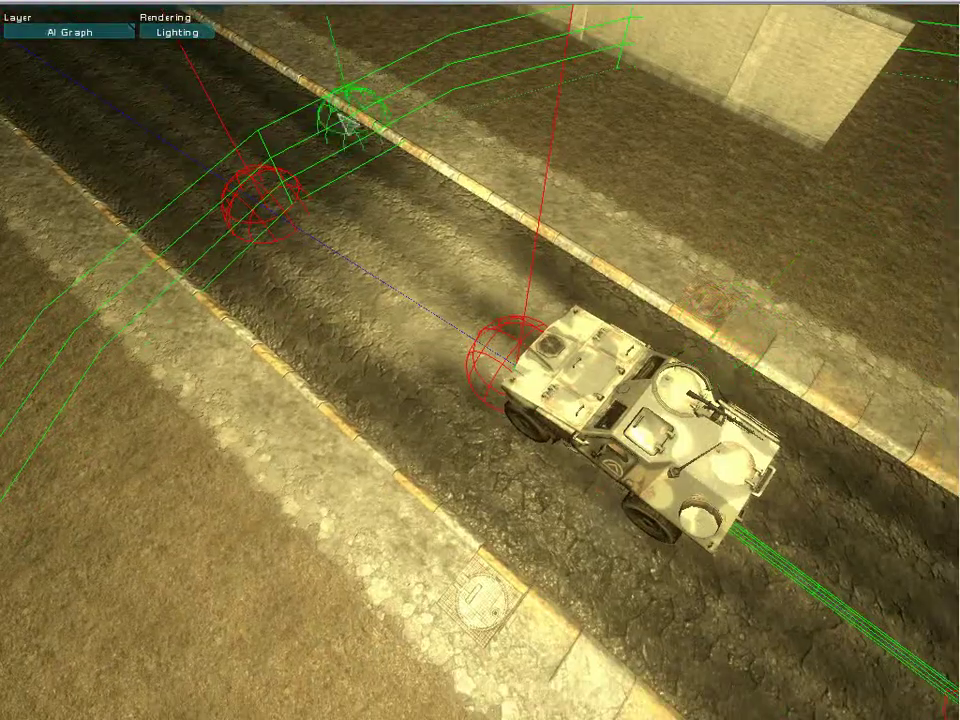
Give the placed Panhard the vehicle ID panhard01, with sequence spawn enabled and the team slot set to Hostile.
click(71, 36)
click(62, 210)
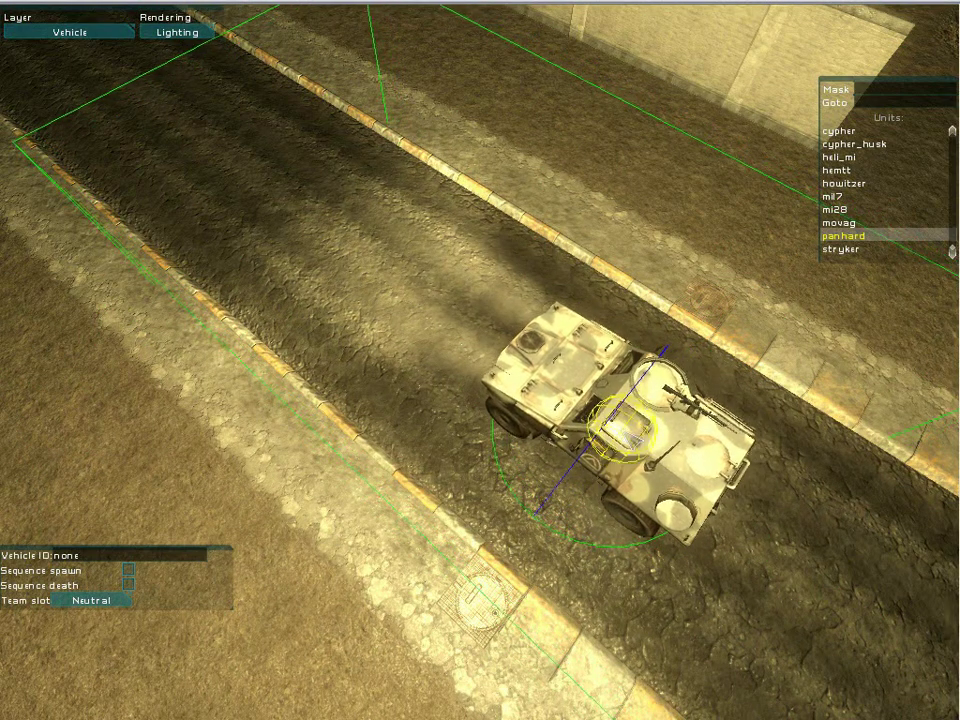
click(175, 560)
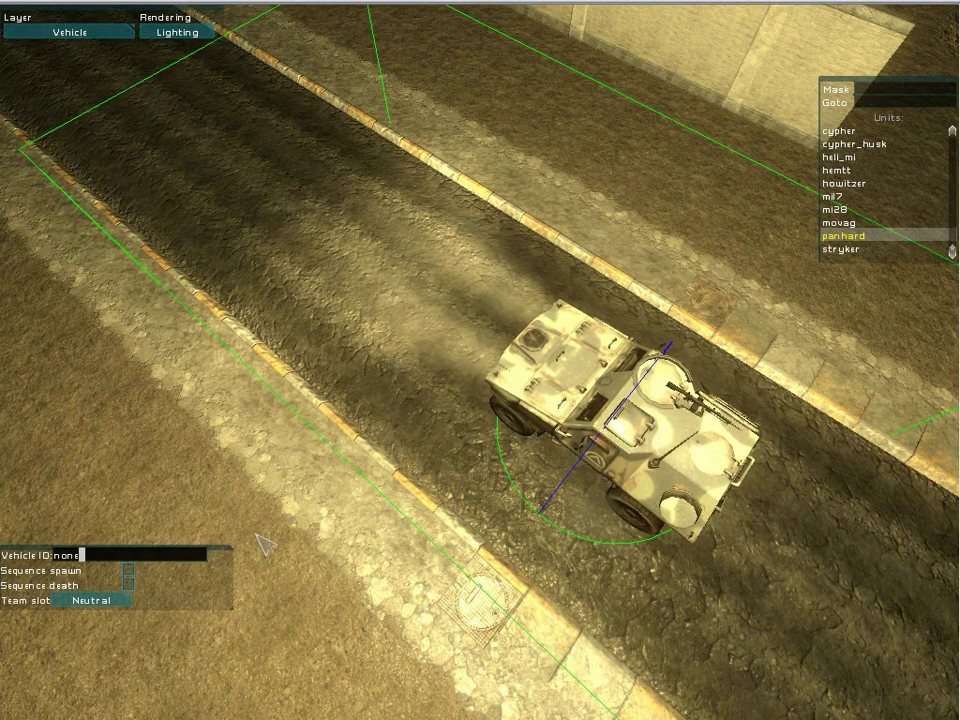
key(BackSpace)
key(BackSpace)
key(BackSpace)
key(BackSpace)
text(panhard01)
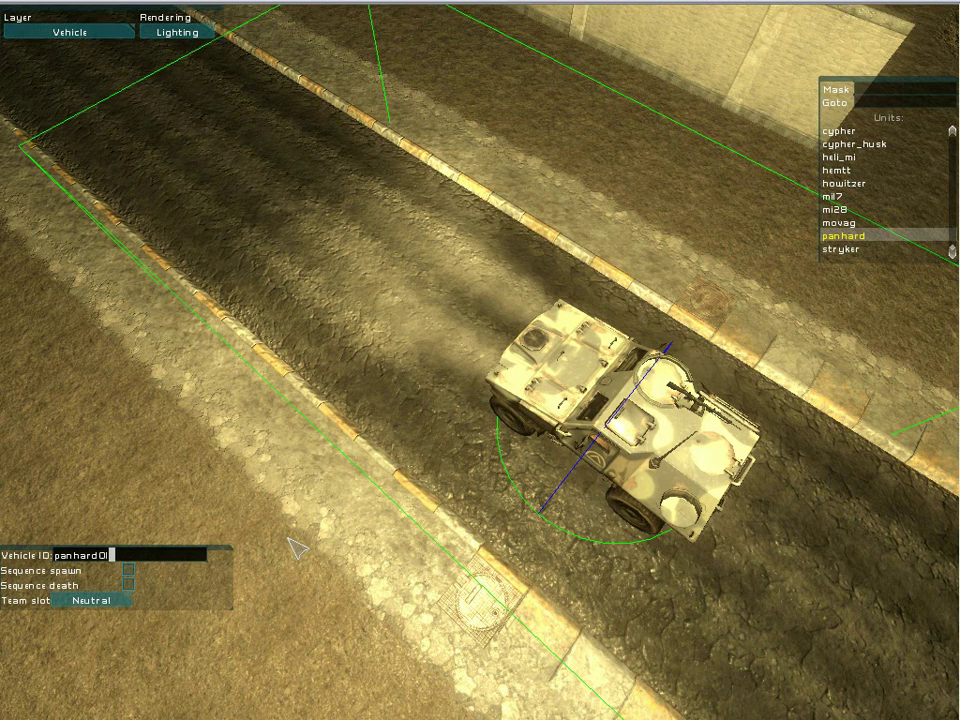
key(Return)
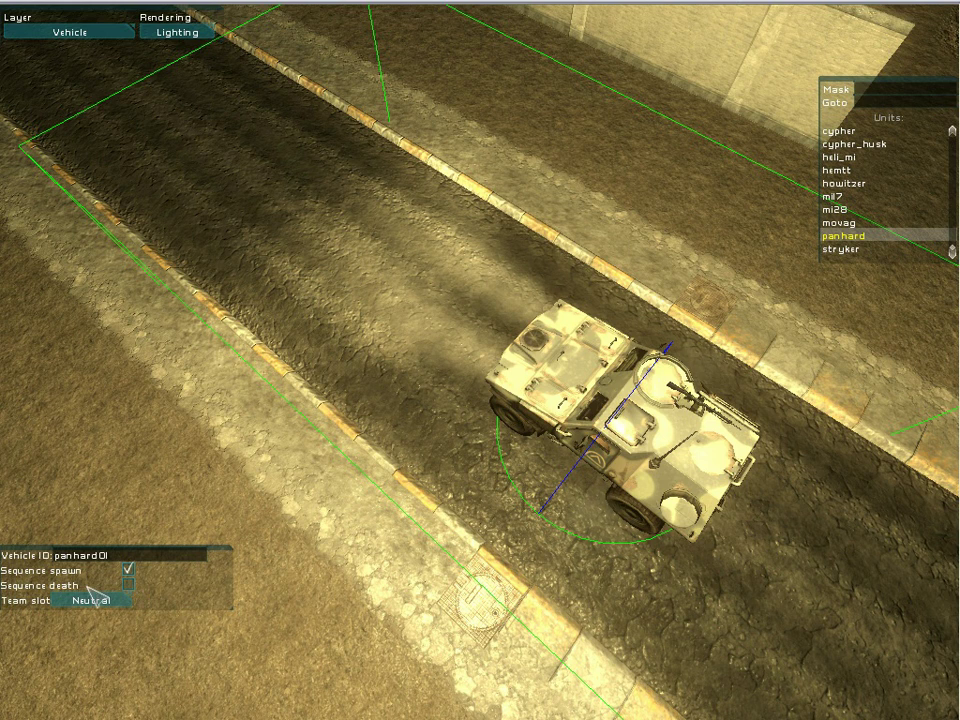
click(115, 599)
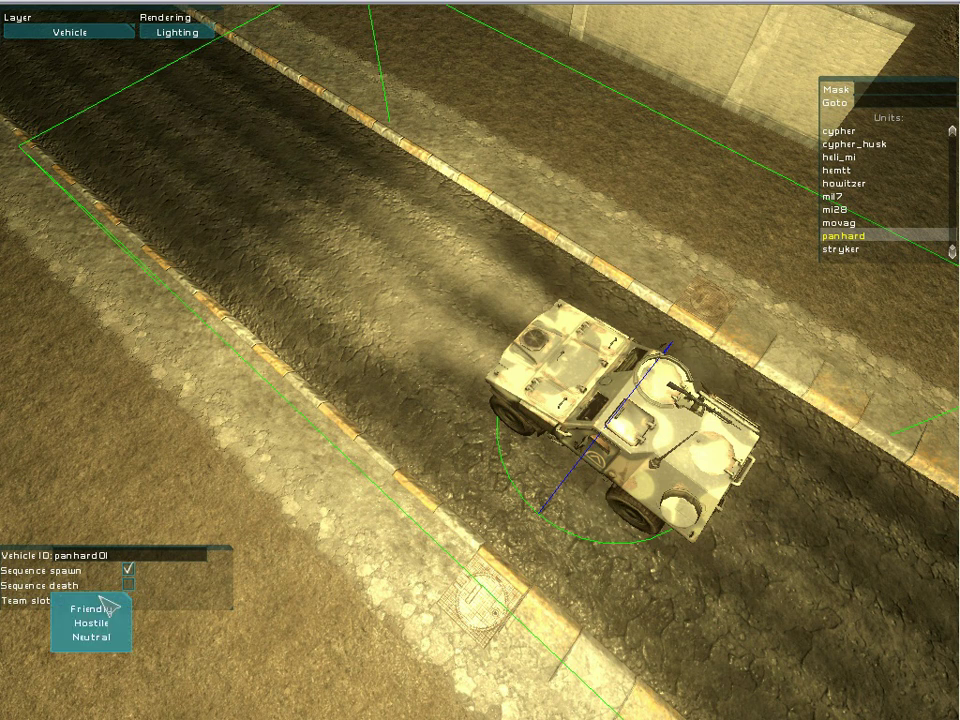
click(108, 622)
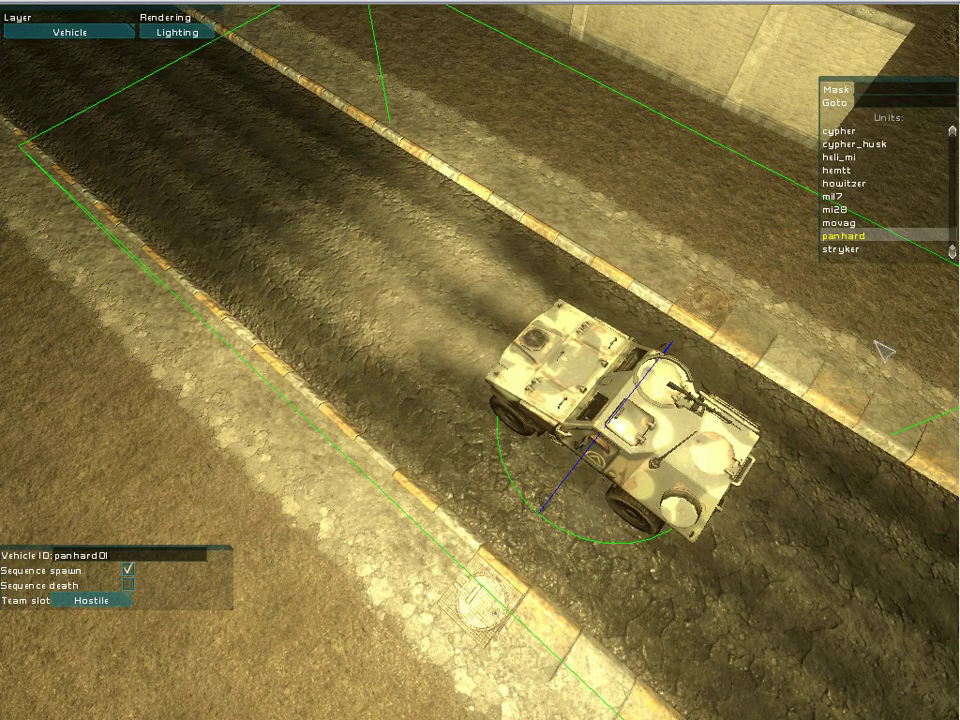
Place another Panhard on the road beside the brick building and give it the vehicle ID dest_ph01_A.
key(s)
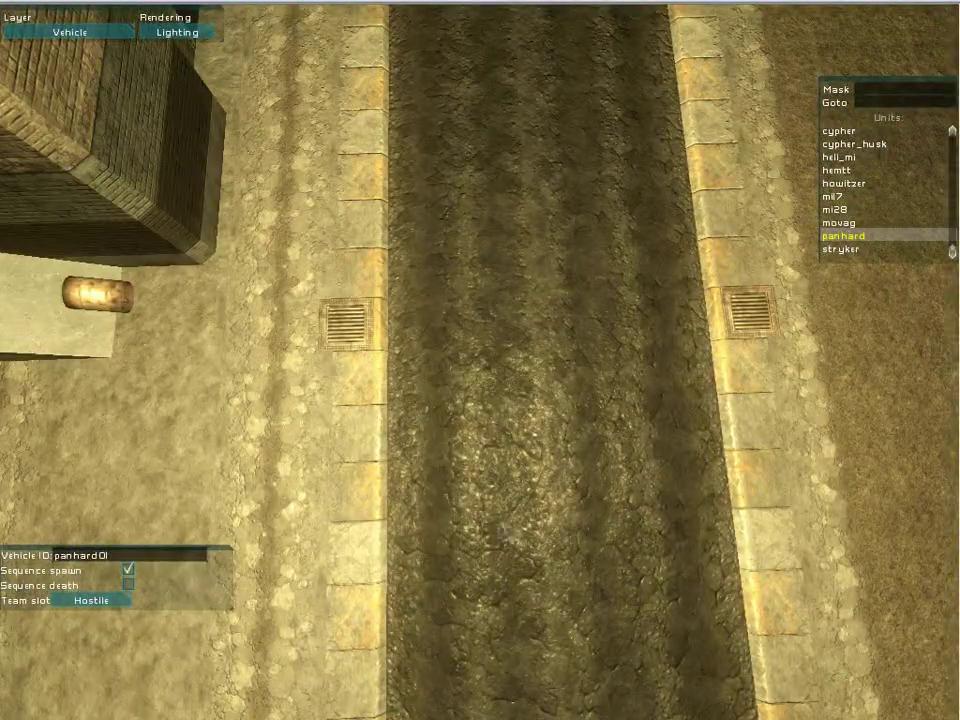
right_click(505, 641)
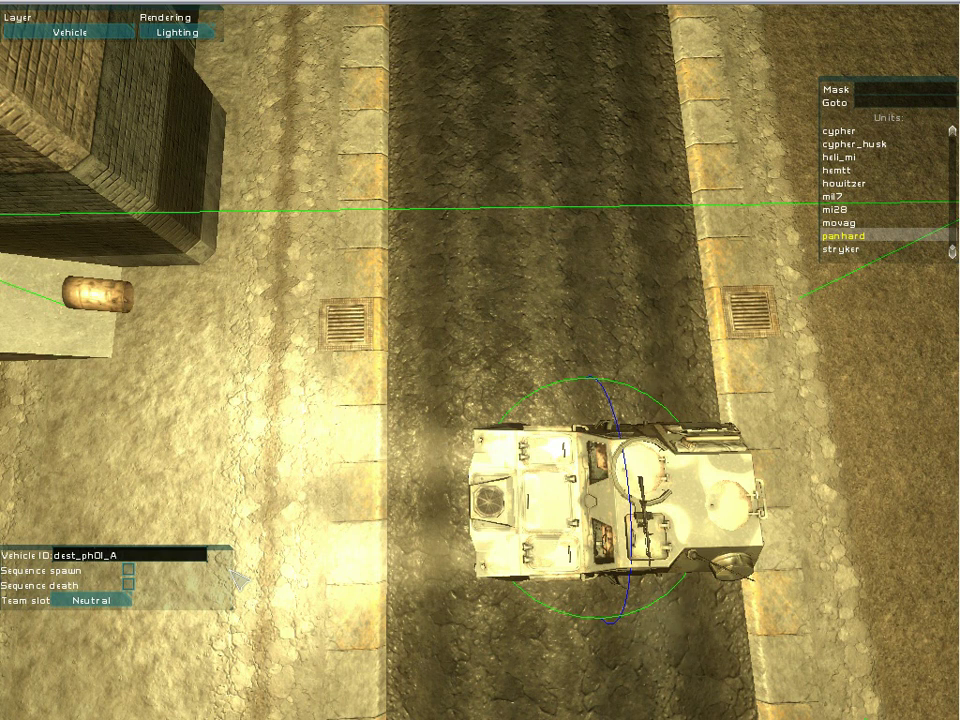
Place another Panhard on the side road just before the crossing road and enter a vehicle ID beginning with dest_ph01.
key(s)
right_drag(238, 578, 130, 530)
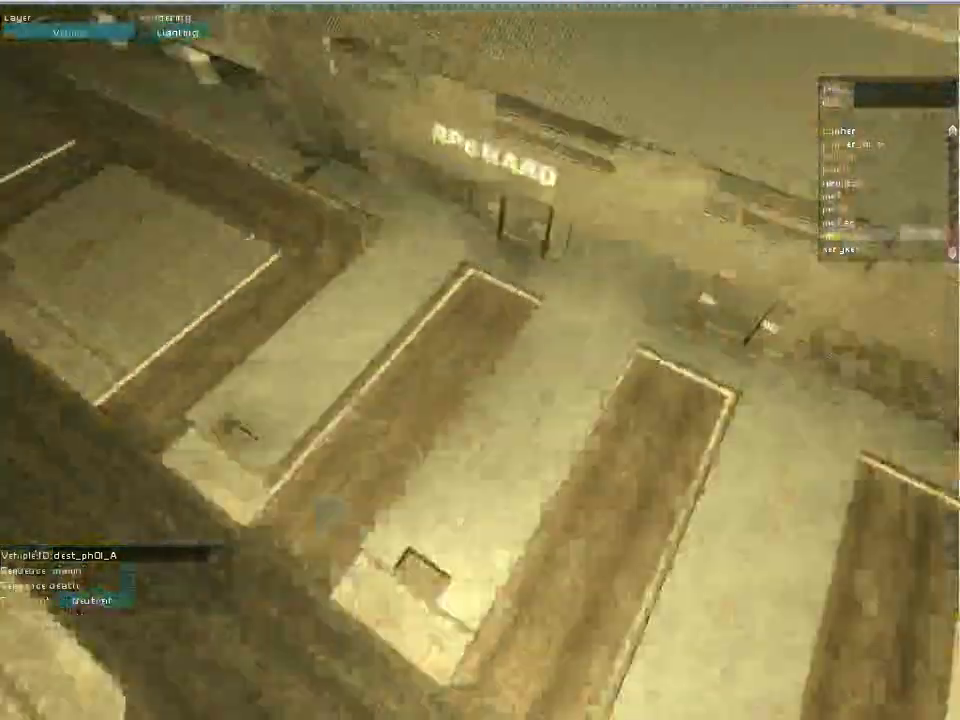
key(w)
key(space)
right_click(425, 495)
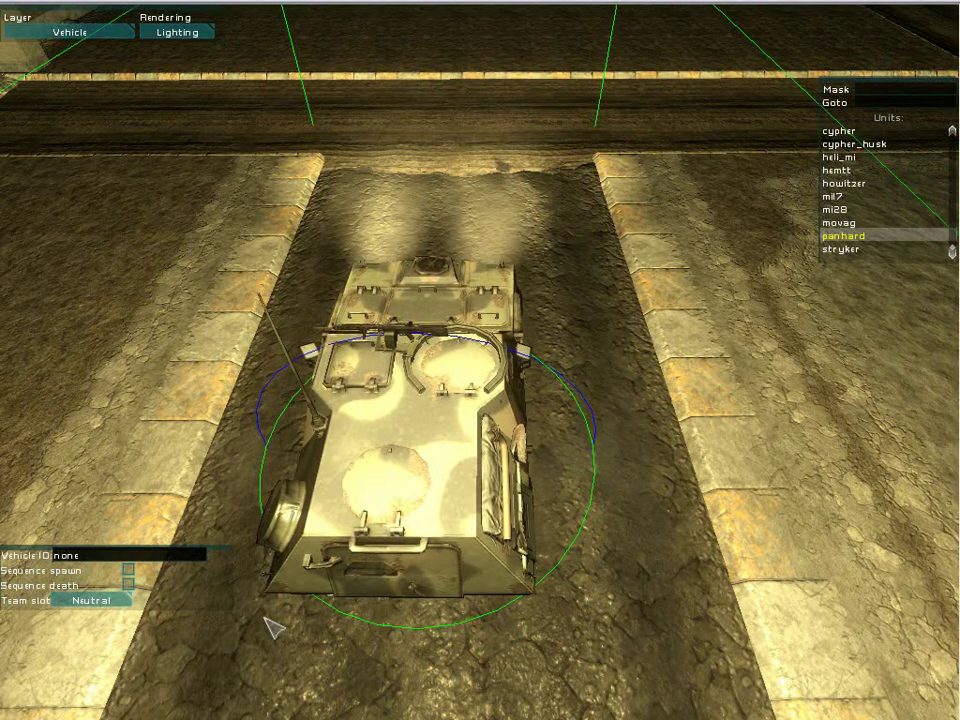
key(BackSpace)
key(BackSpace)
key(BackSpace)
key(BackSpace)
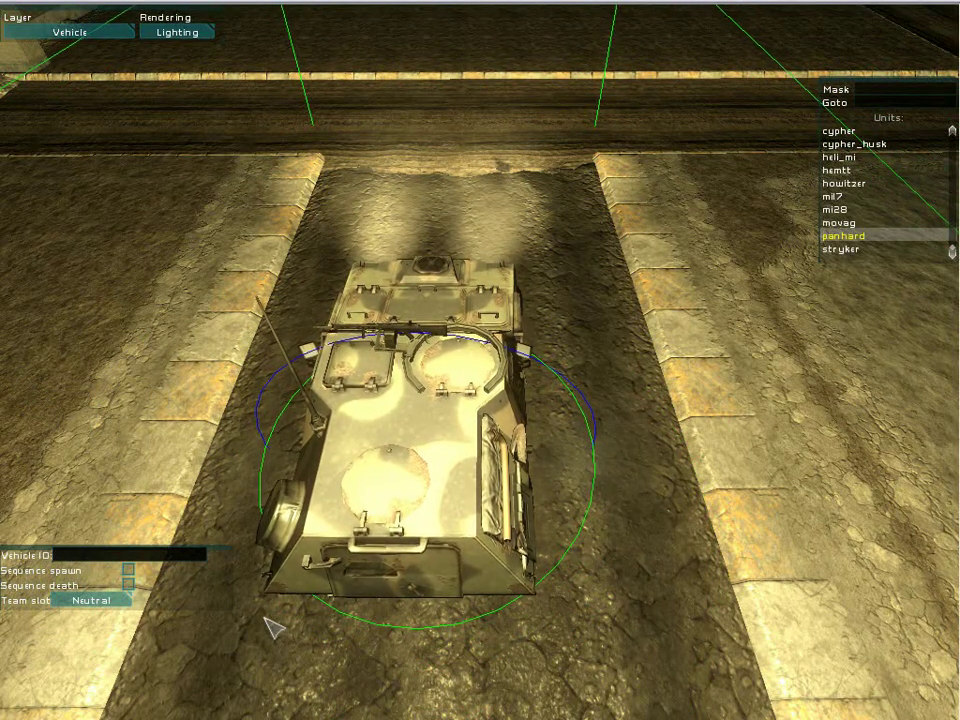
text(dest_ph01)
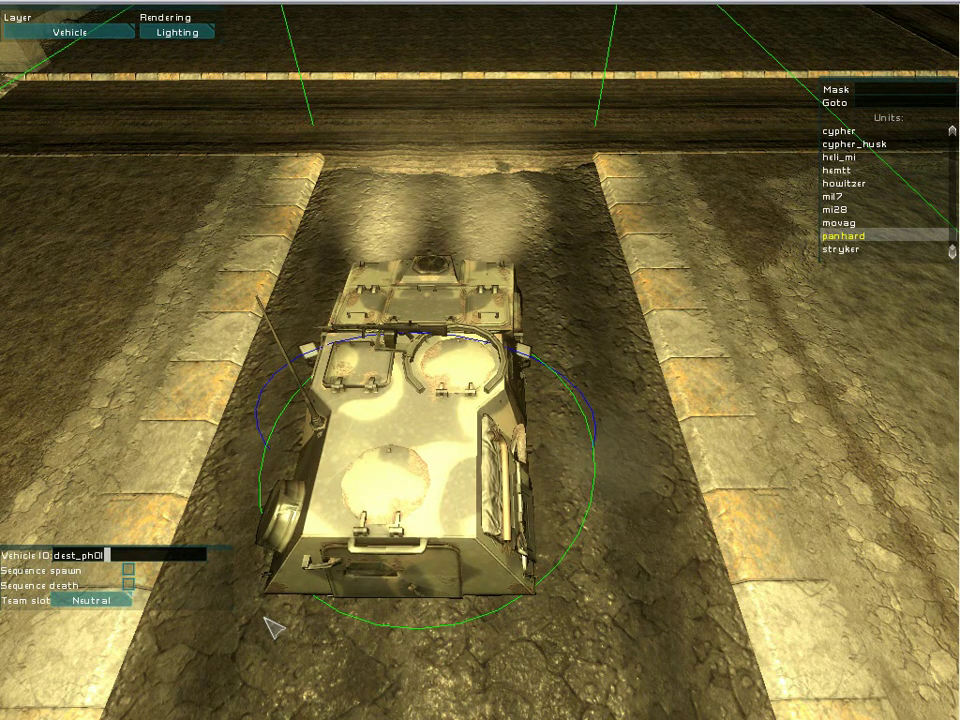
Place another Panhard at the junction in front of the loading bays with the vehicle ID dest_ph01_C.
text(s)
right_drag(273, 628, 274, 589)
key(w)
click(446, 311)
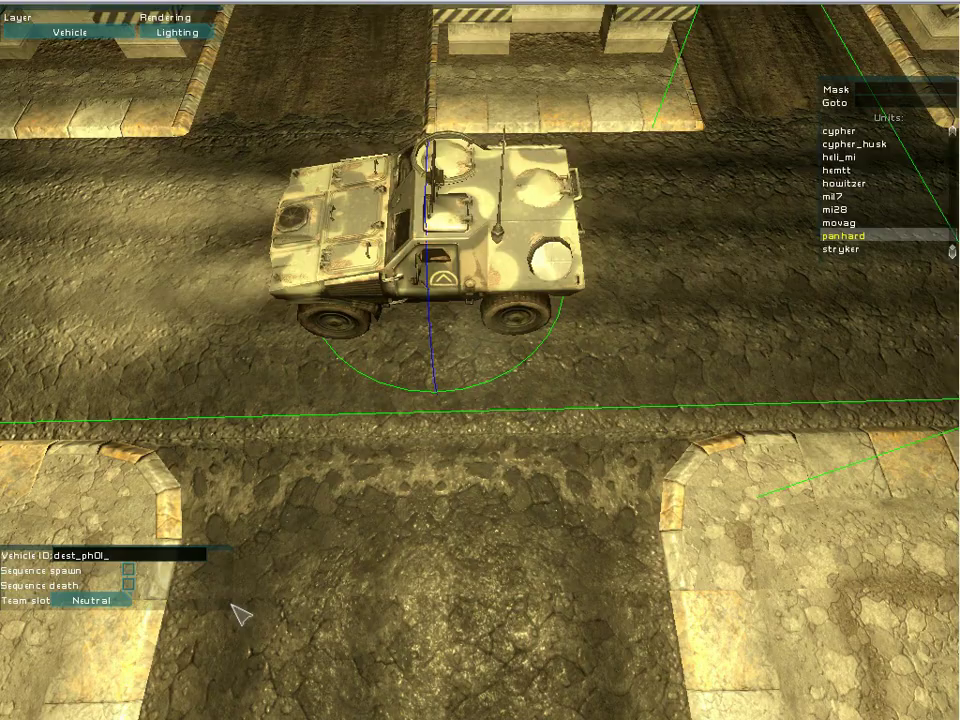
Return to the hostile Panhard near the trailer and place a human group on the road beside it.
scroll(480, 360, down, 8)
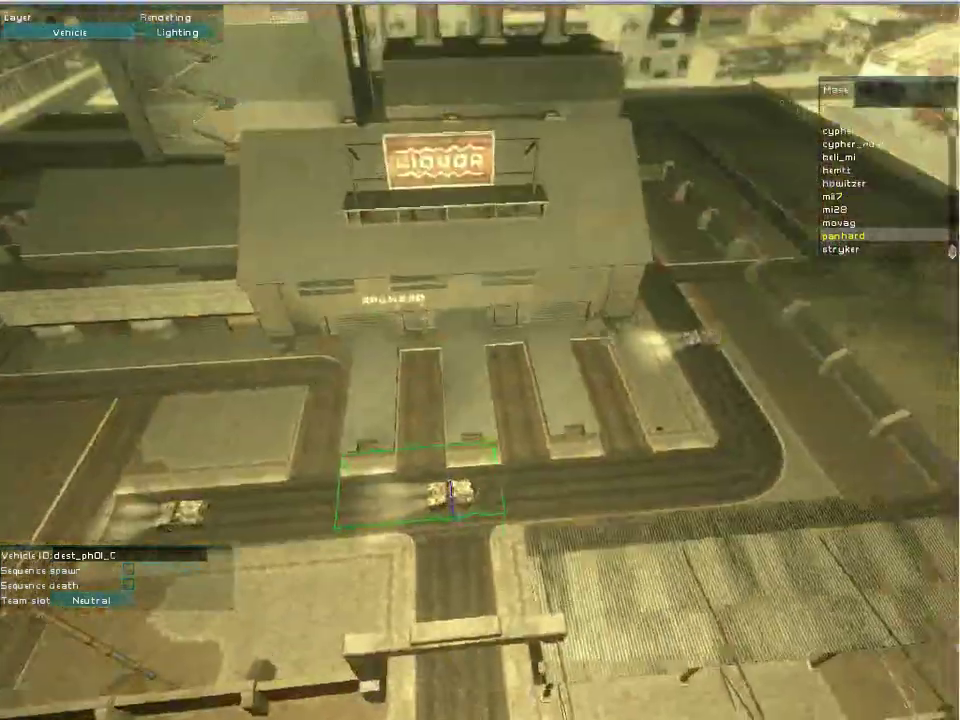
key(d)
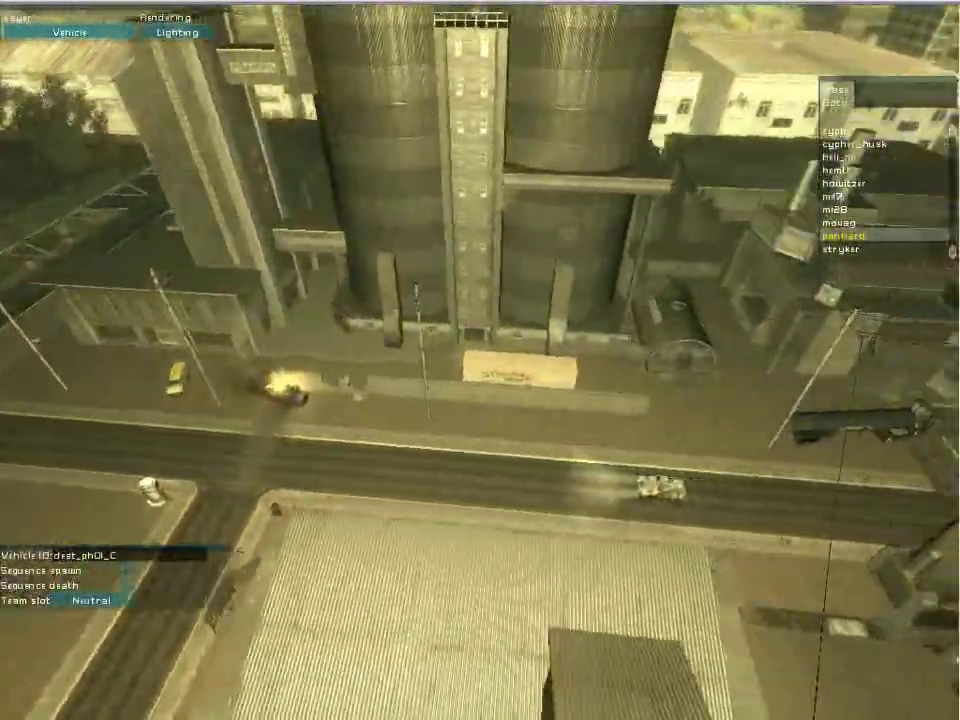
key(a)
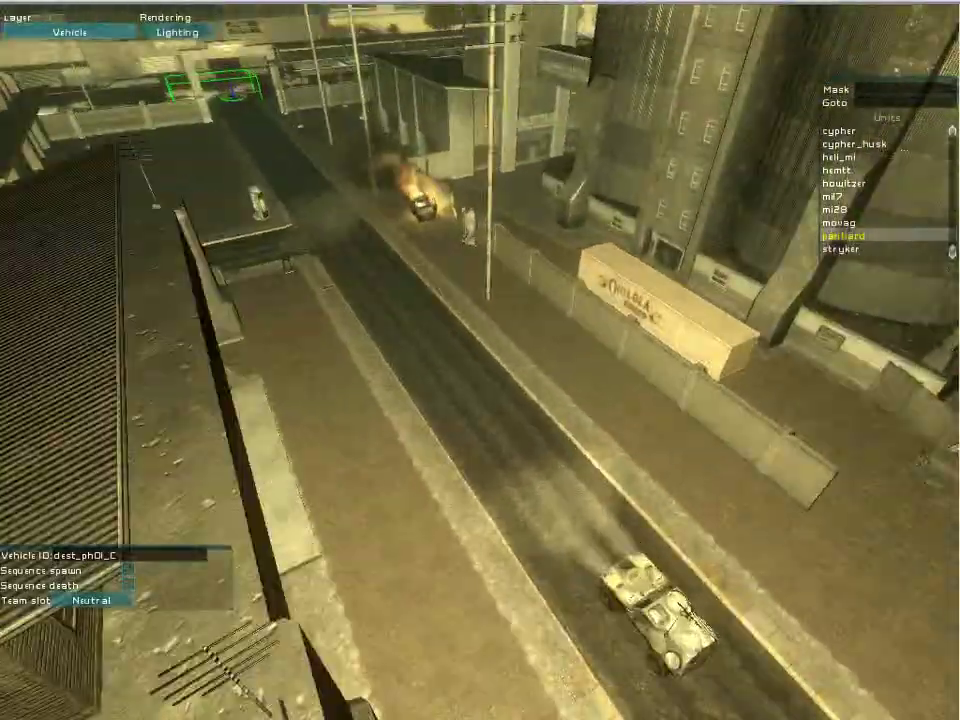
key(w)
key(d)
key(w)
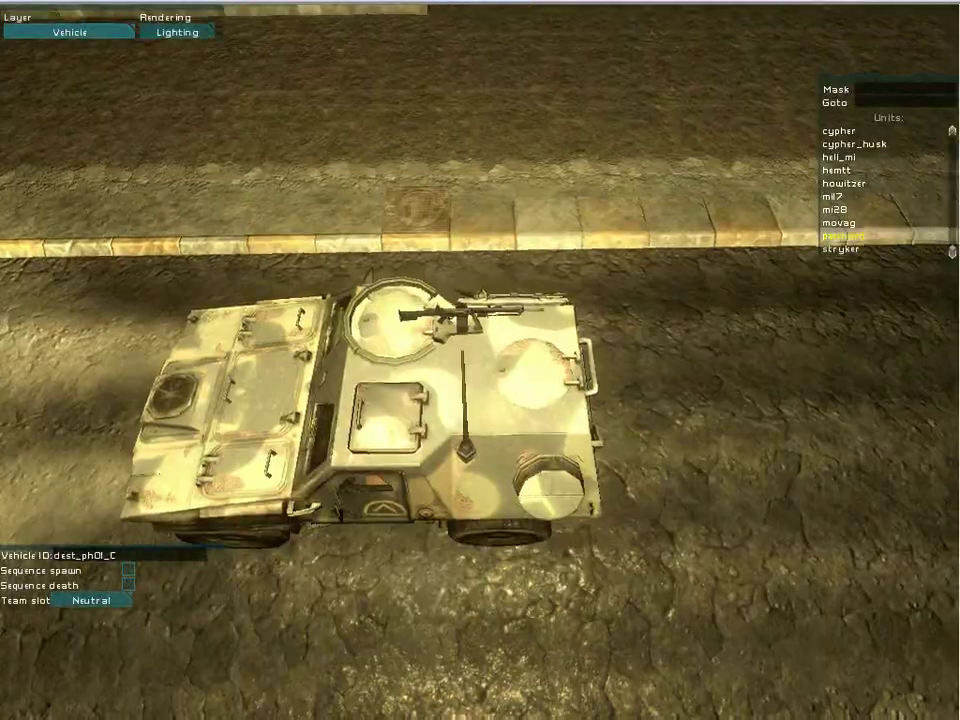
key(a)
click(42, 30)
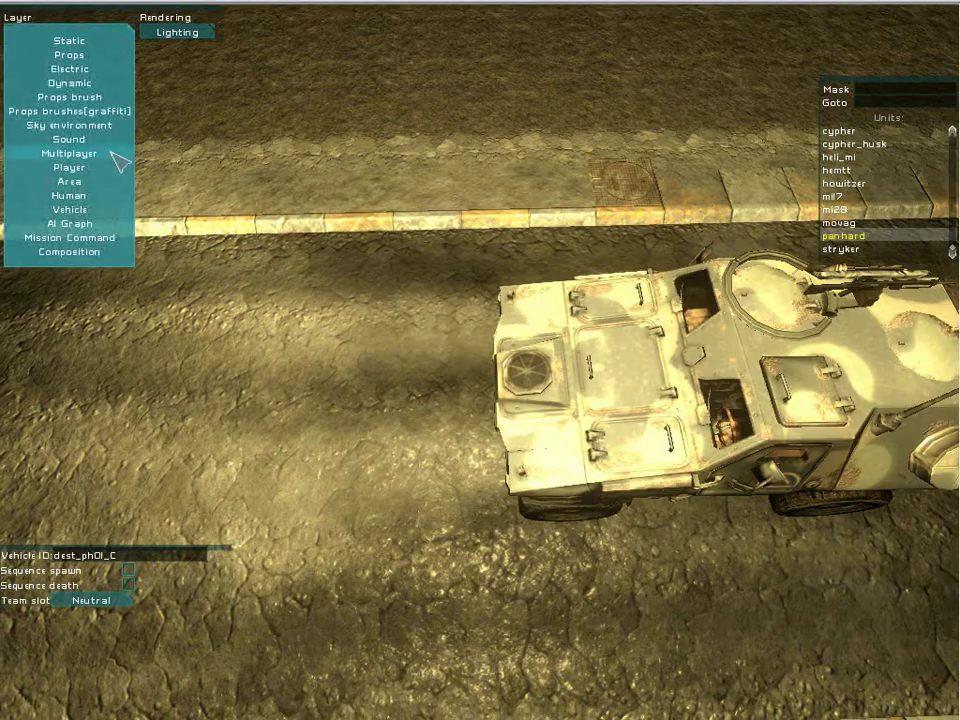
click(99, 195)
key(s)
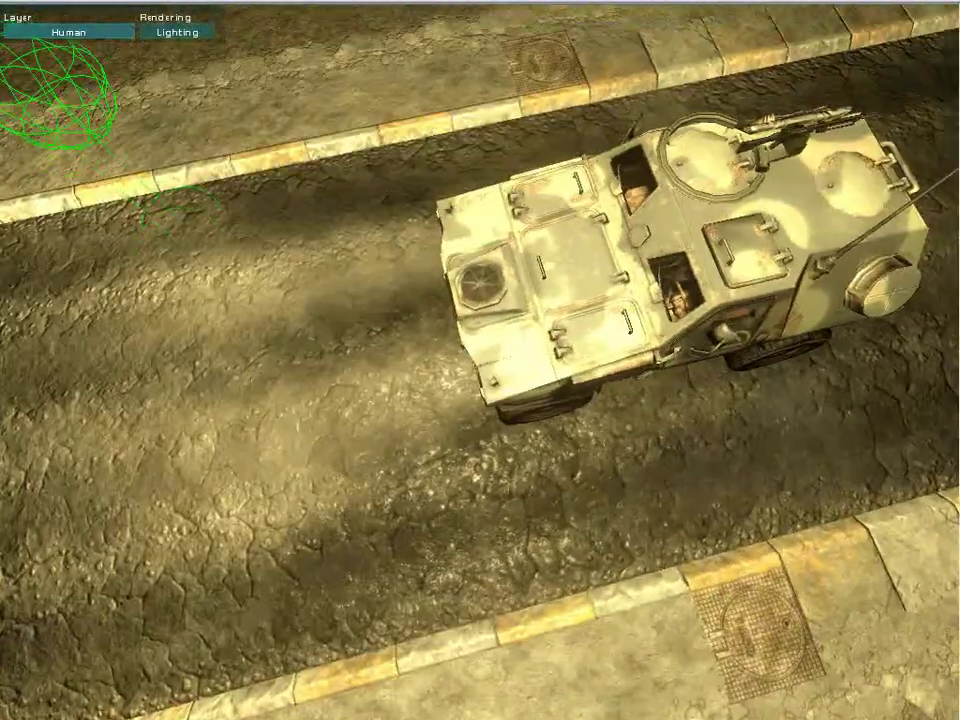
click(705, 468)
right_drag(710, 466, 750, 470)
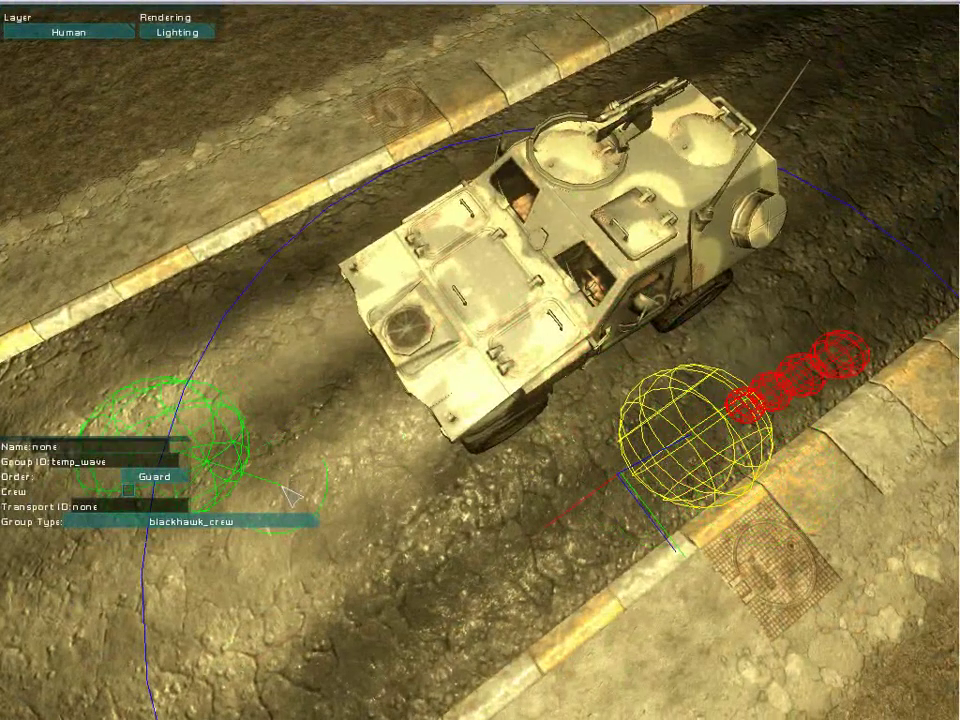
Set the human group's type to mex_guerilla_vehicle_crew2 and enable its Crew option.
click(250, 521)
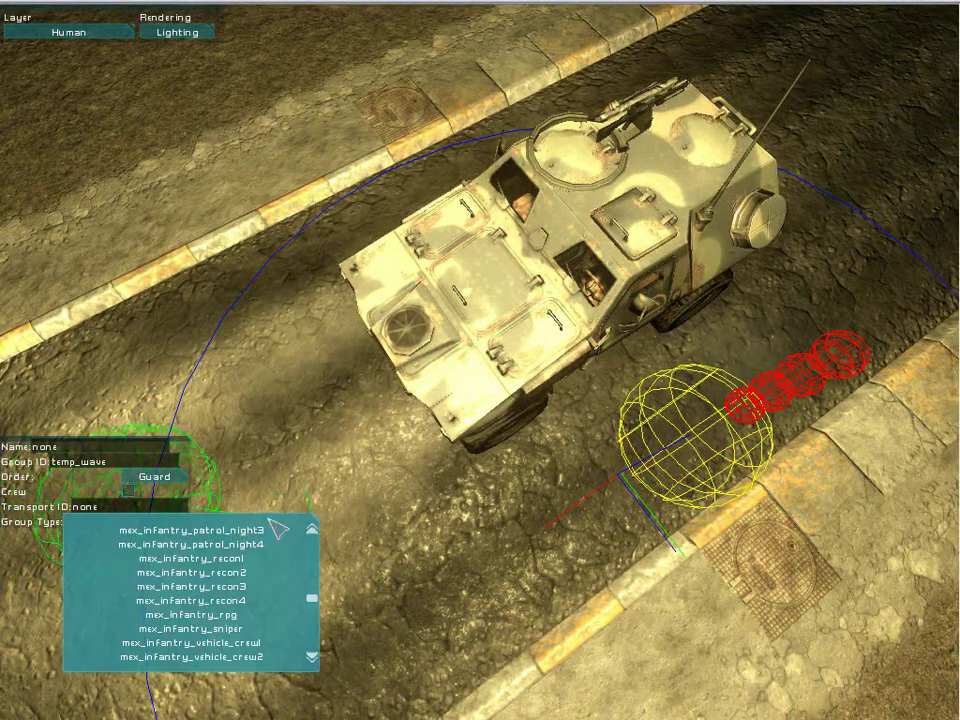
mouse_move(312, 597)
mouse_down()
mouse_move(316, 555)
mouse_move(320, 578)
mouse_up()
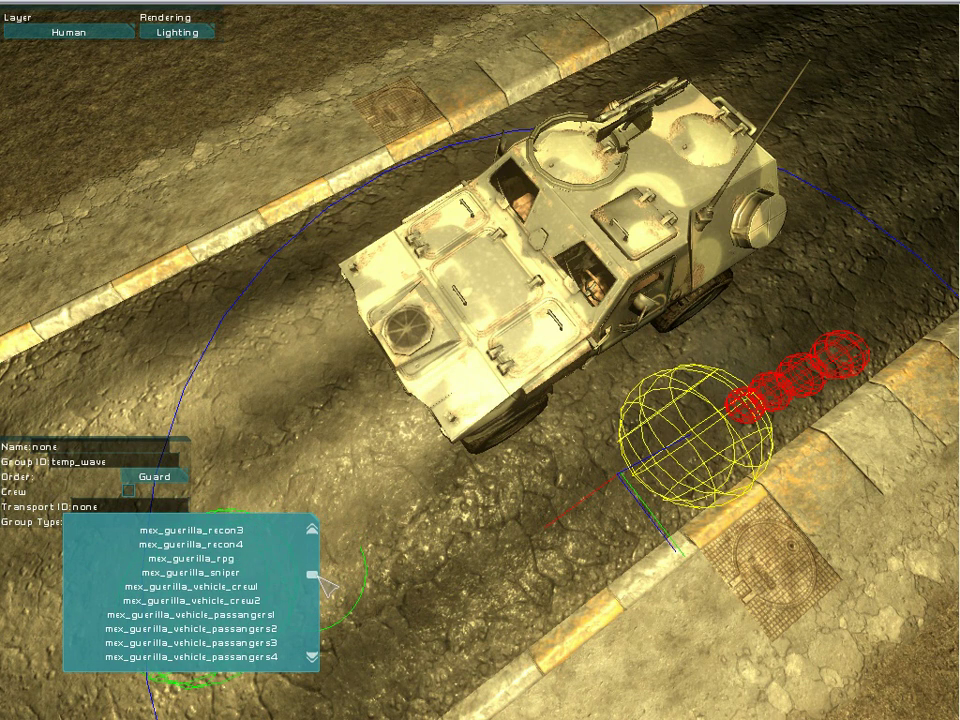
click(252, 600)
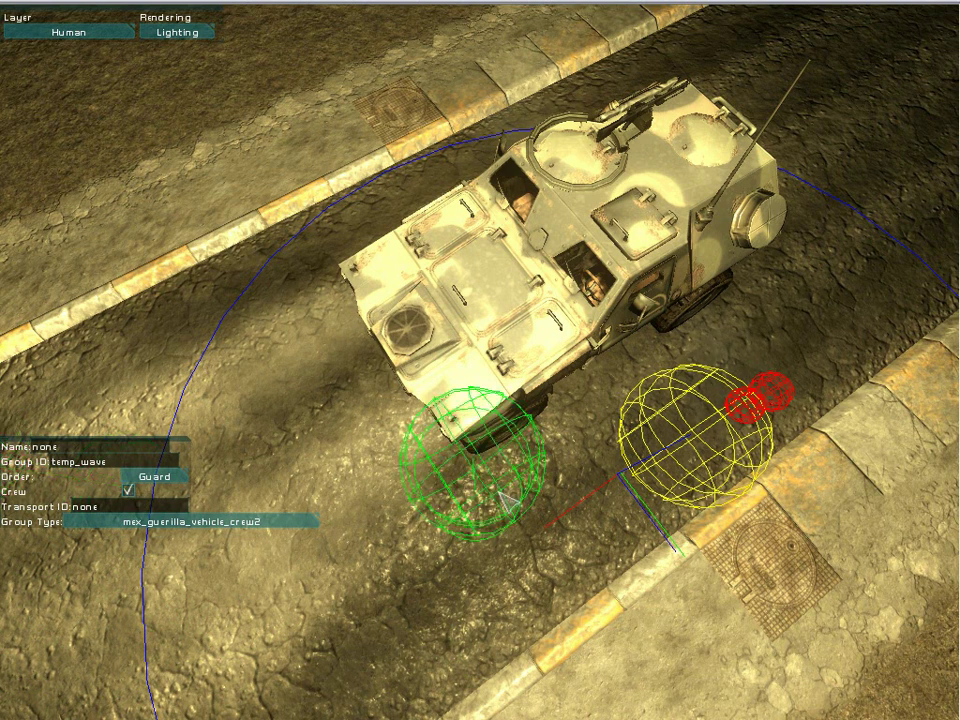
Set the crew group's order to Patrol and enter panhard01 as both its group ID and transport ID.
click(145, 480)
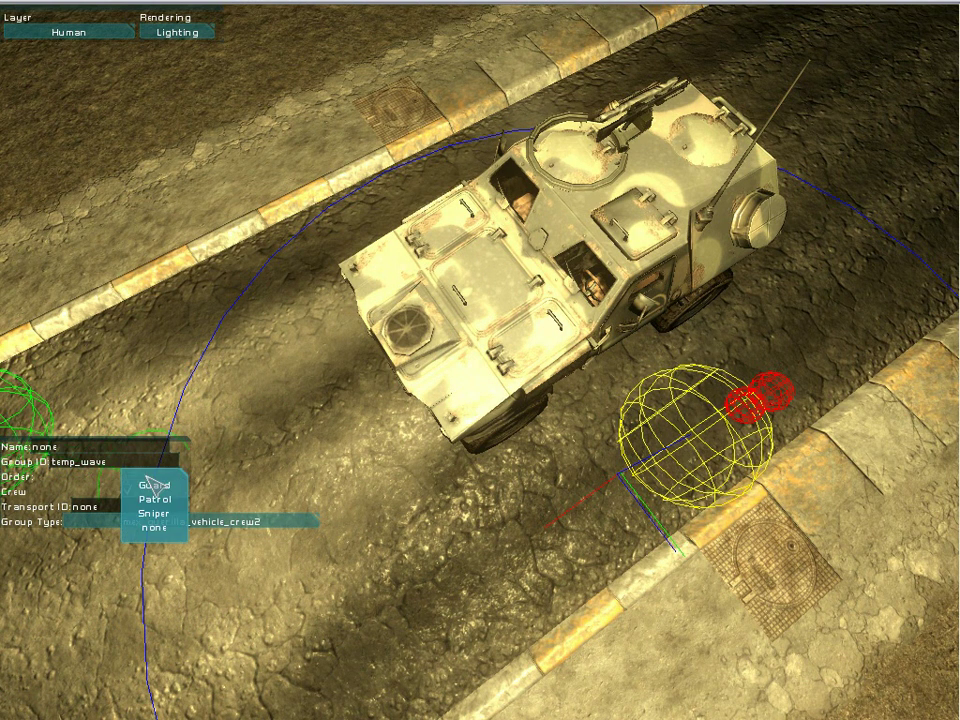
click(143, 494)
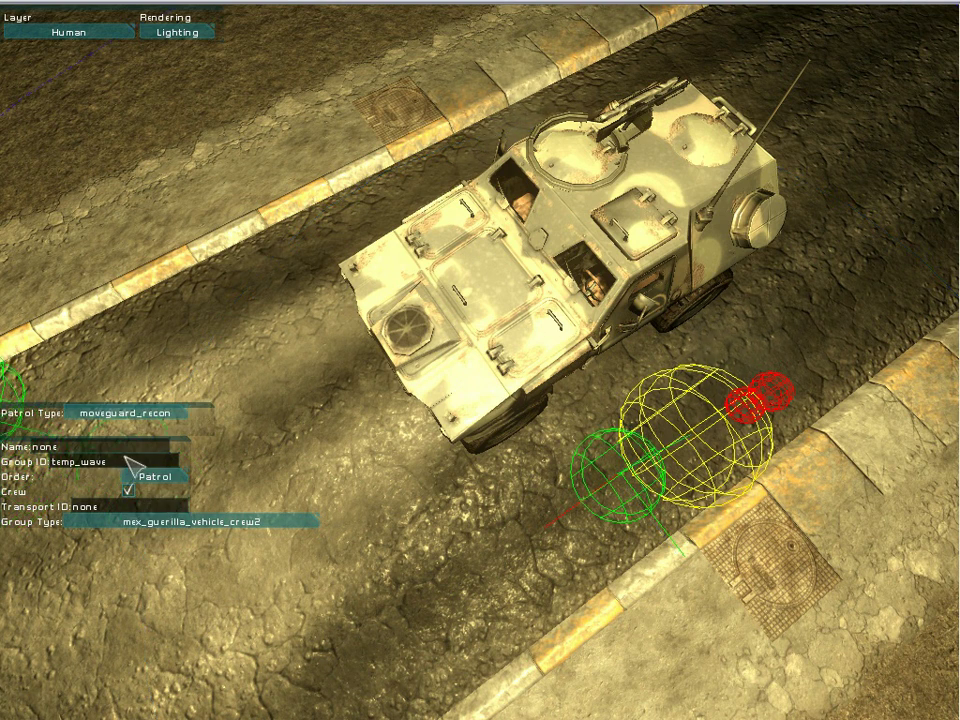
click(123, 461)
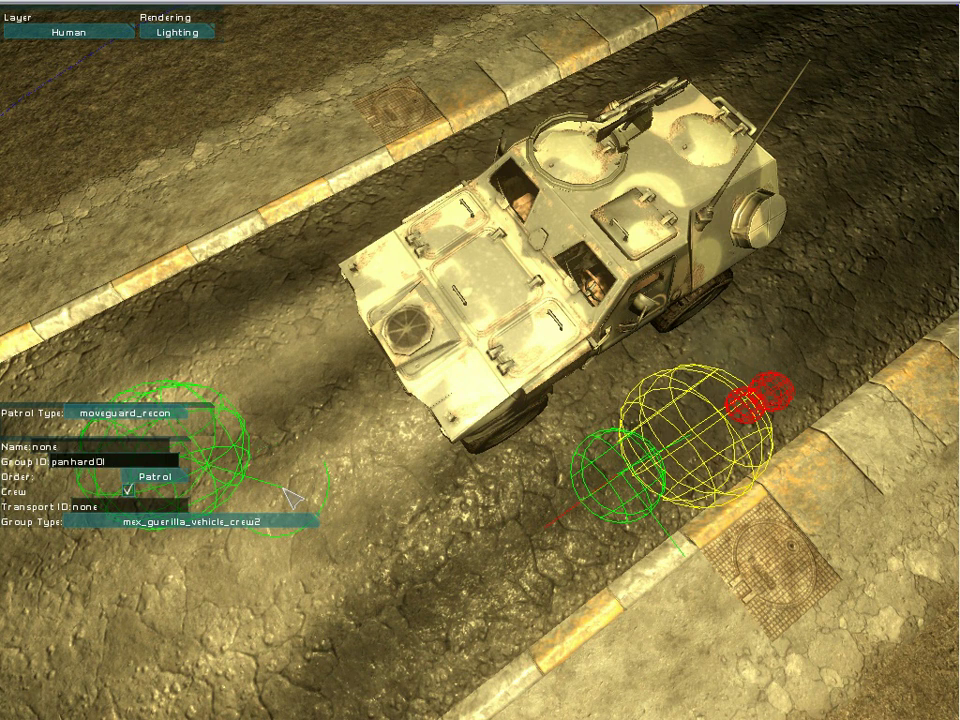
click(147, 521)
click(190, 600)
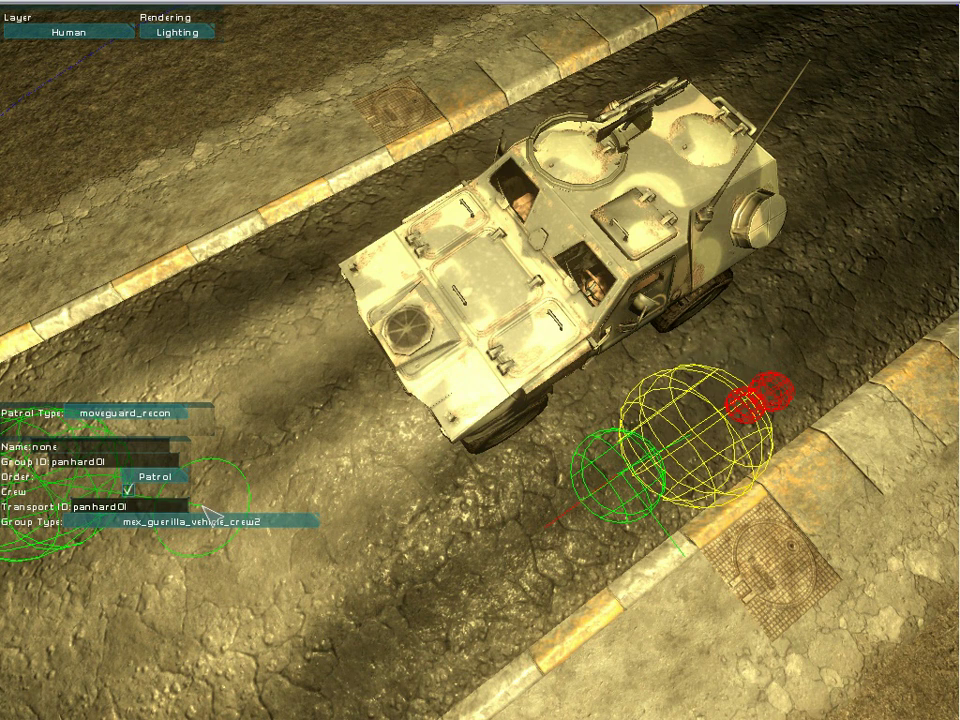
right_drag(137, 321, 40, 290)
key(d)
key(a)
key(d)
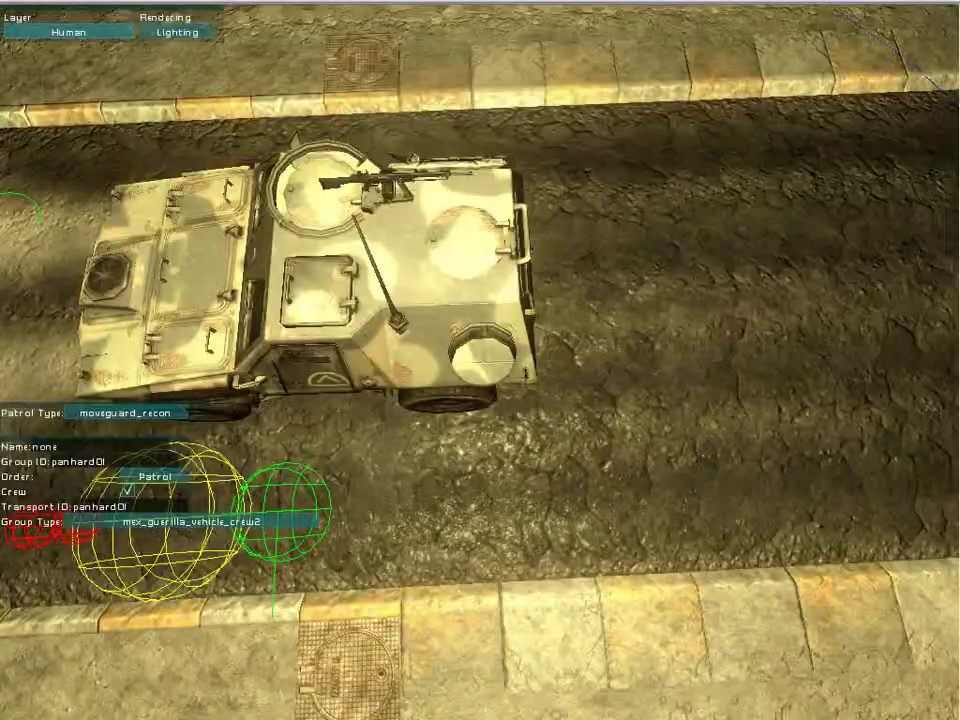
Place a second human group on the road beside the Panhard, with type mex_guerilla_vehicle_passangers4 and order Patrol.
mouse_move(493, 333)
right_down()
mouse_move(350, 310)
mouse_move(320, 210)
mouse_move(493, 333)
right_up()
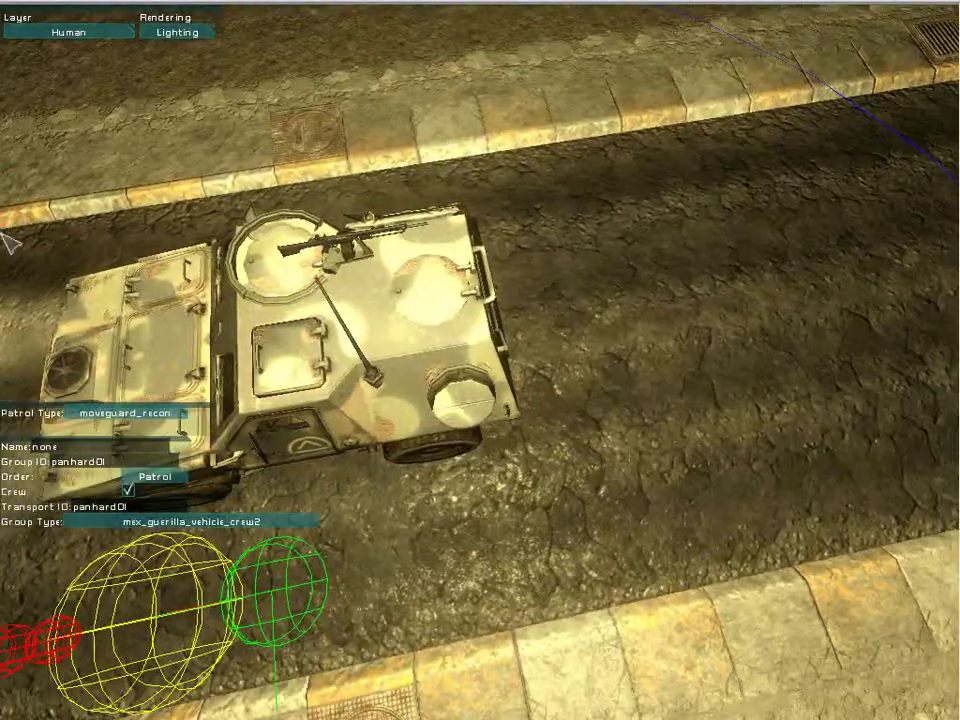
click(590, 435)
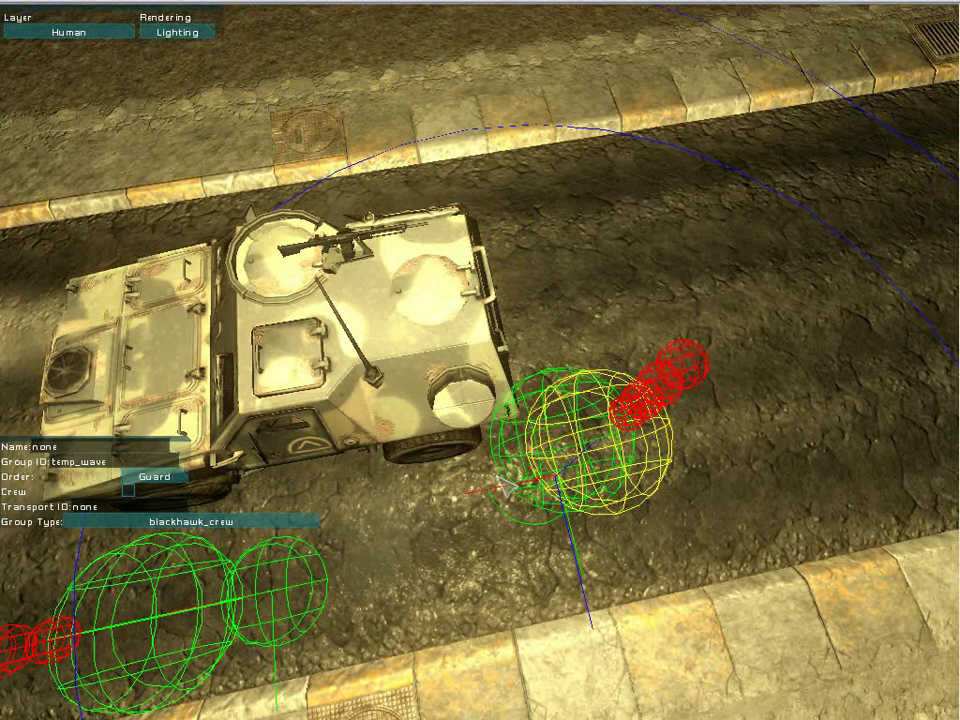
click(241, 527)
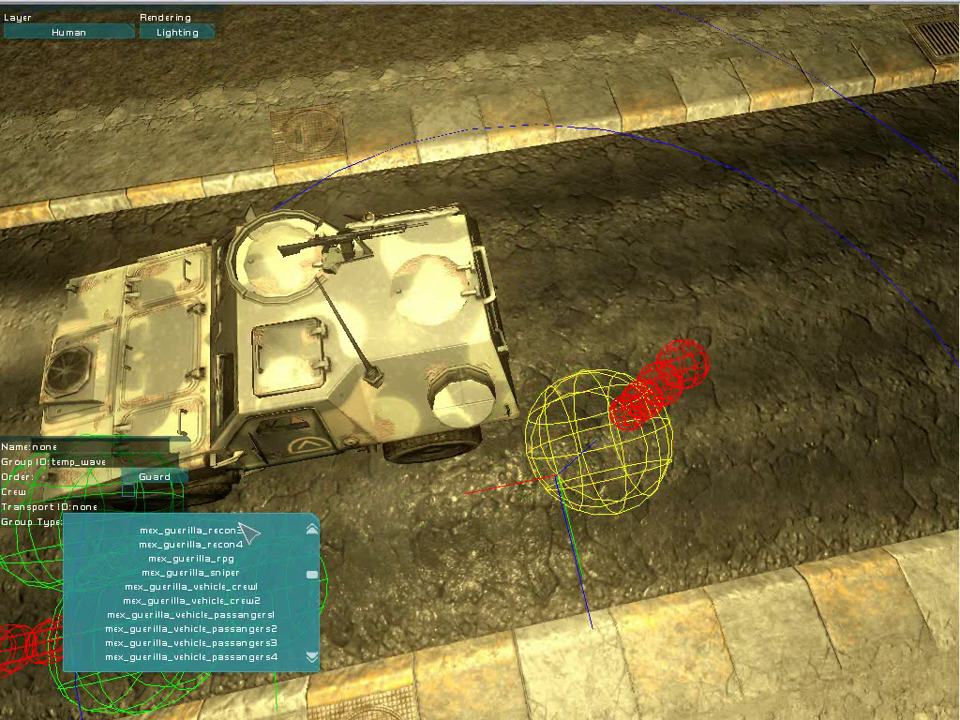
click(280, 657)
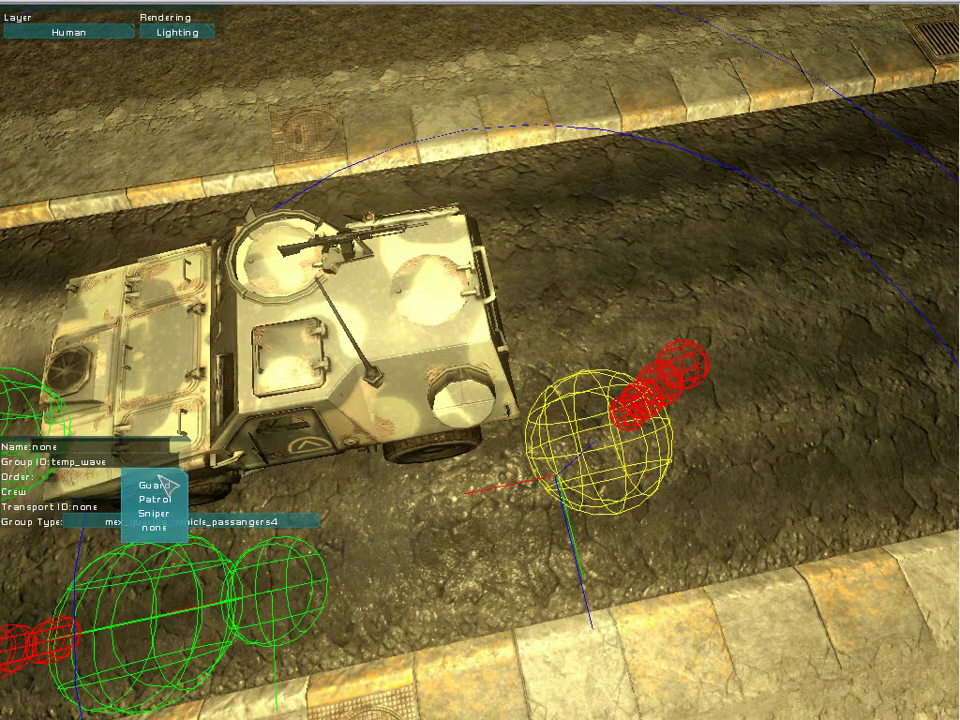
click(160, 499)
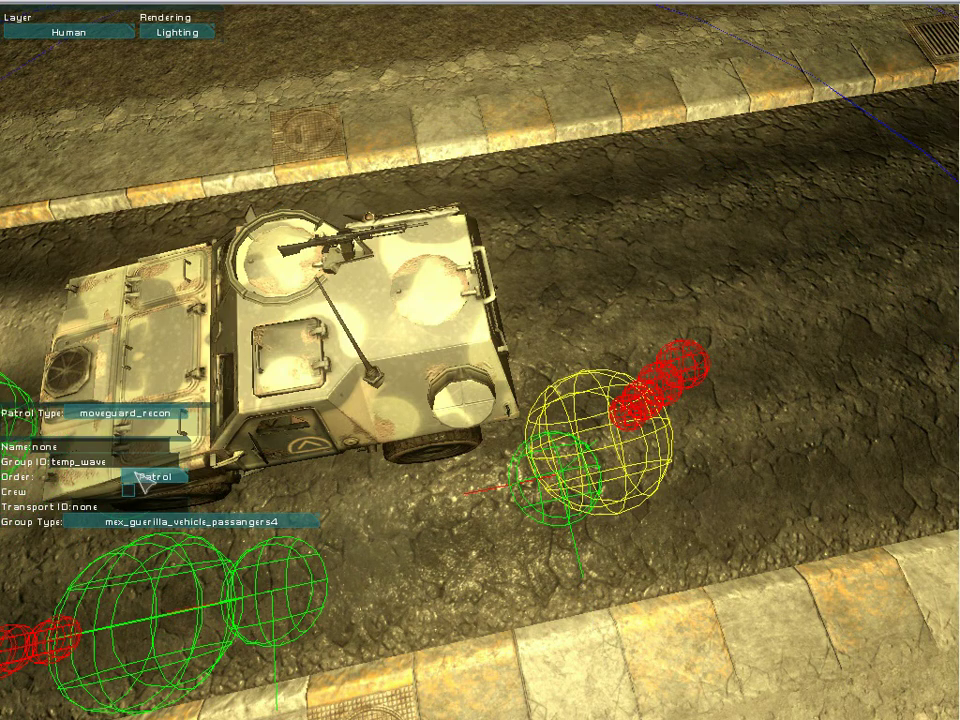
Enter panhard01 as both the group ID and the transport ID of the passenger group.
key(BackSpace)
key(BackSpace)
key(BackSpace)
key(BackSpace)
key(BackSpace)
key(BackSpace)
key(BackSpace)
key(BackSpace)
key(BackSpace)
text(panhard01)
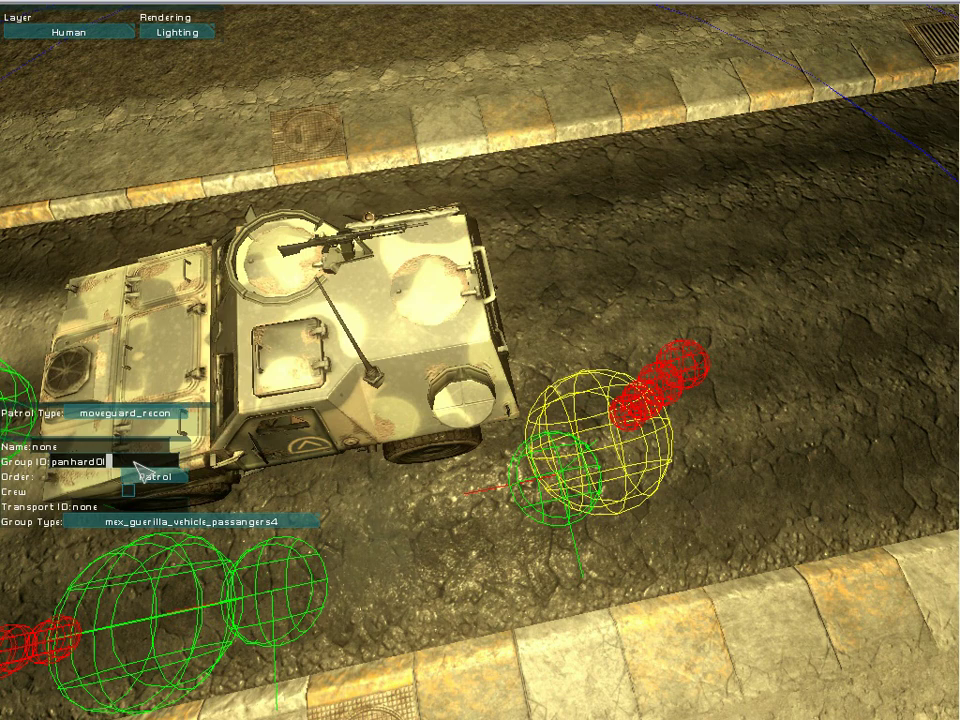
key(Return)
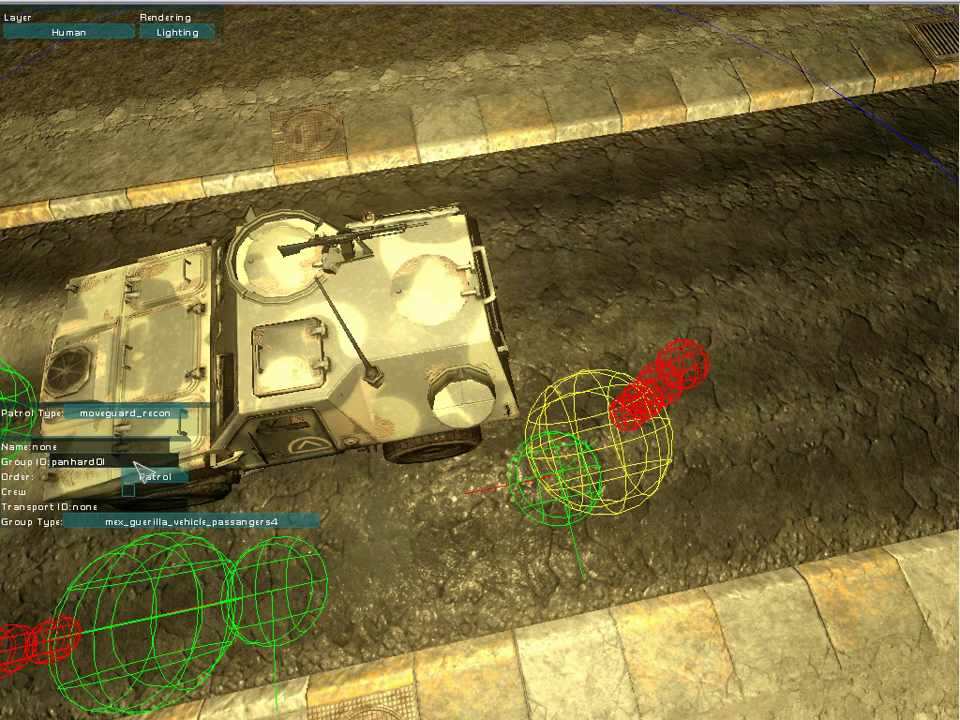
click(115, 505)
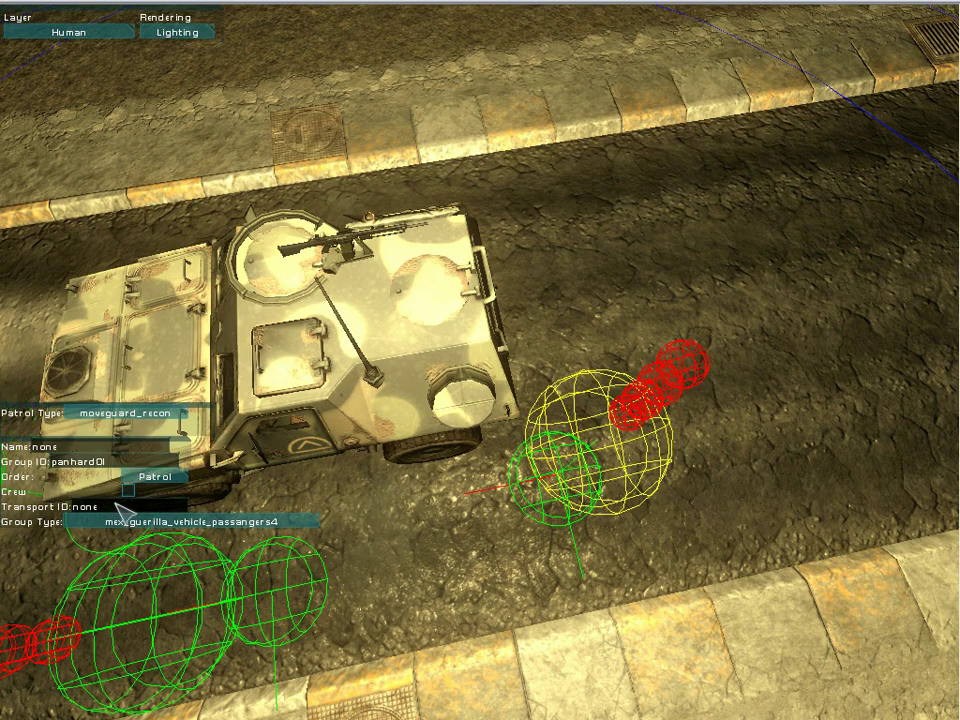
key(BackSpace)
key(BackSpace)
key(BackSpace)
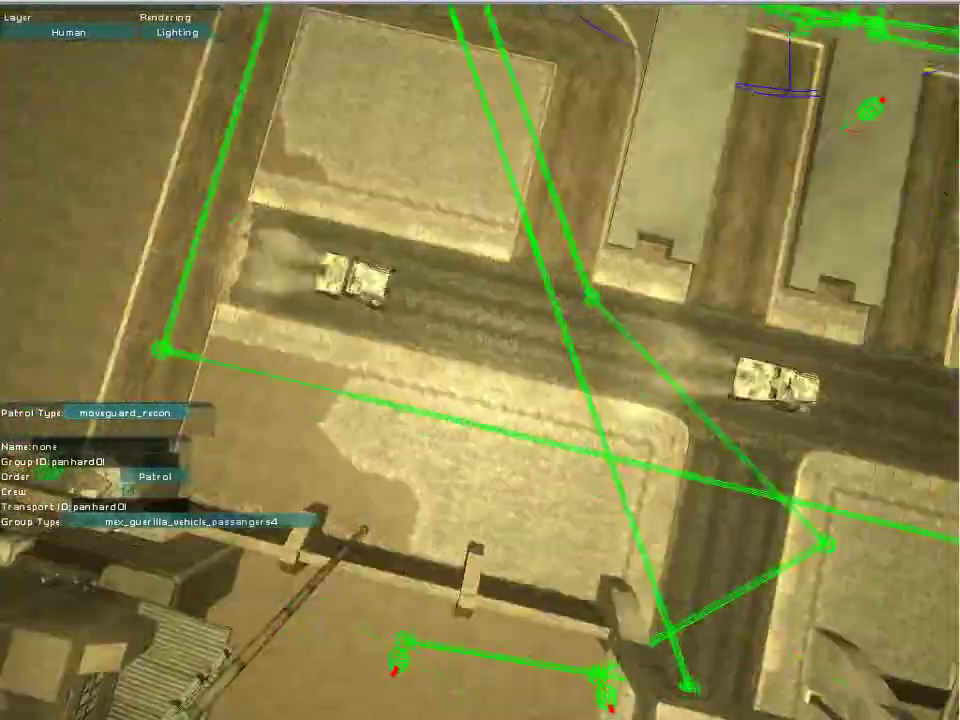
Quit the mission editor.
key(w)
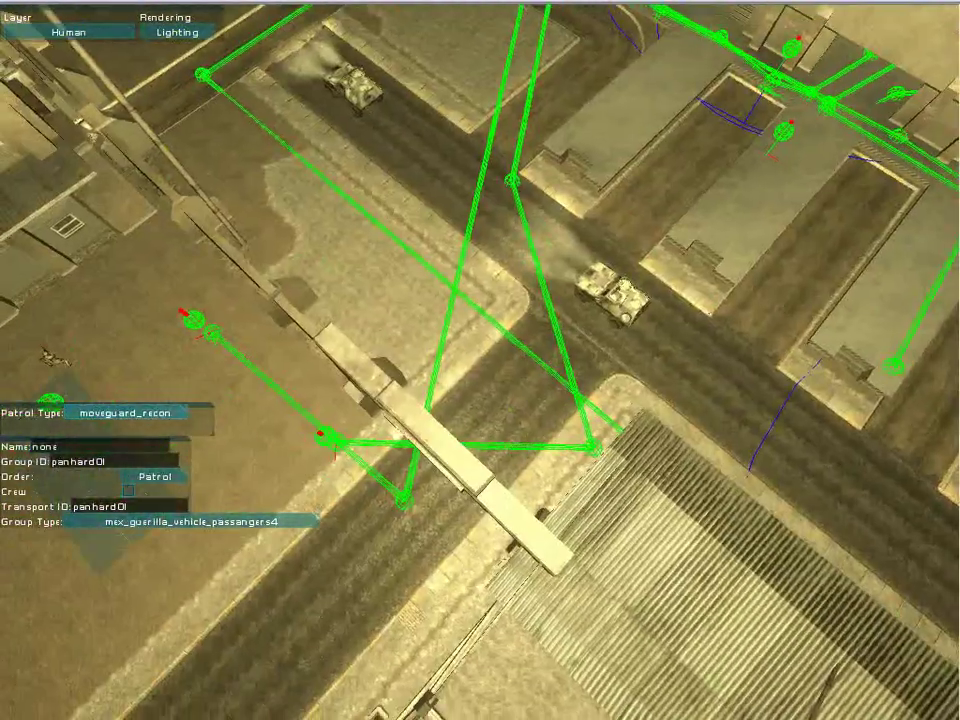
key(s)
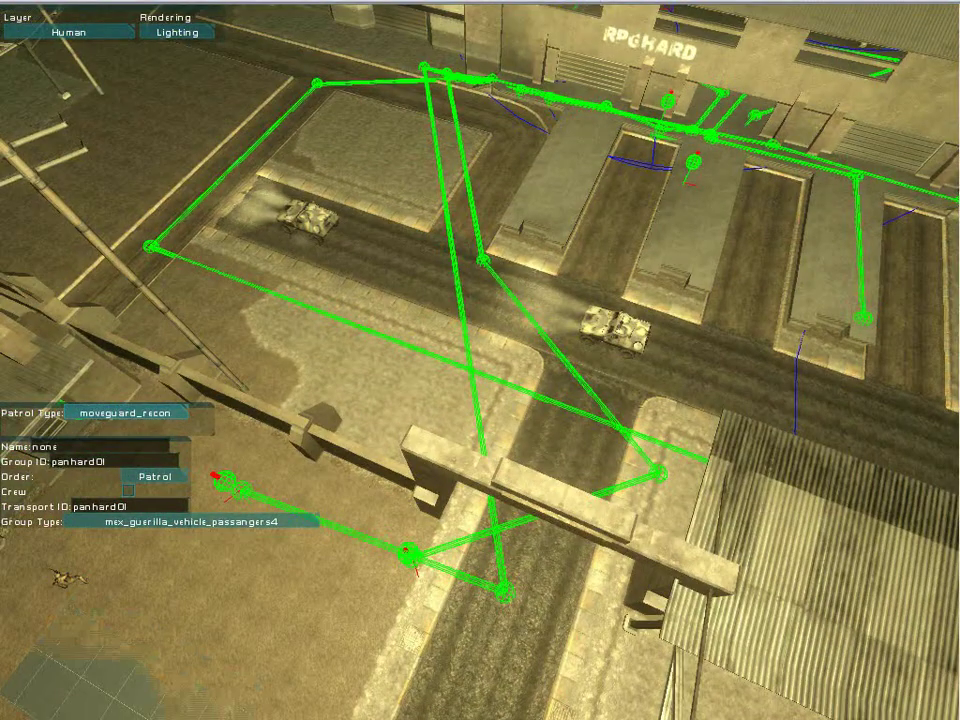
key(s)
key(Escape)
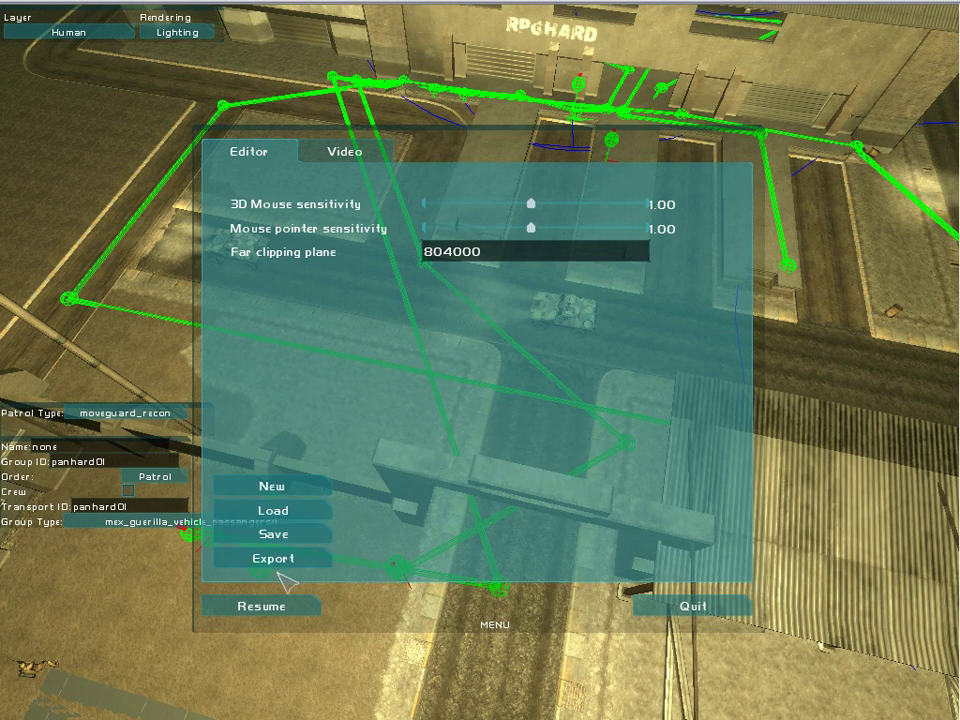
click(700, 606)
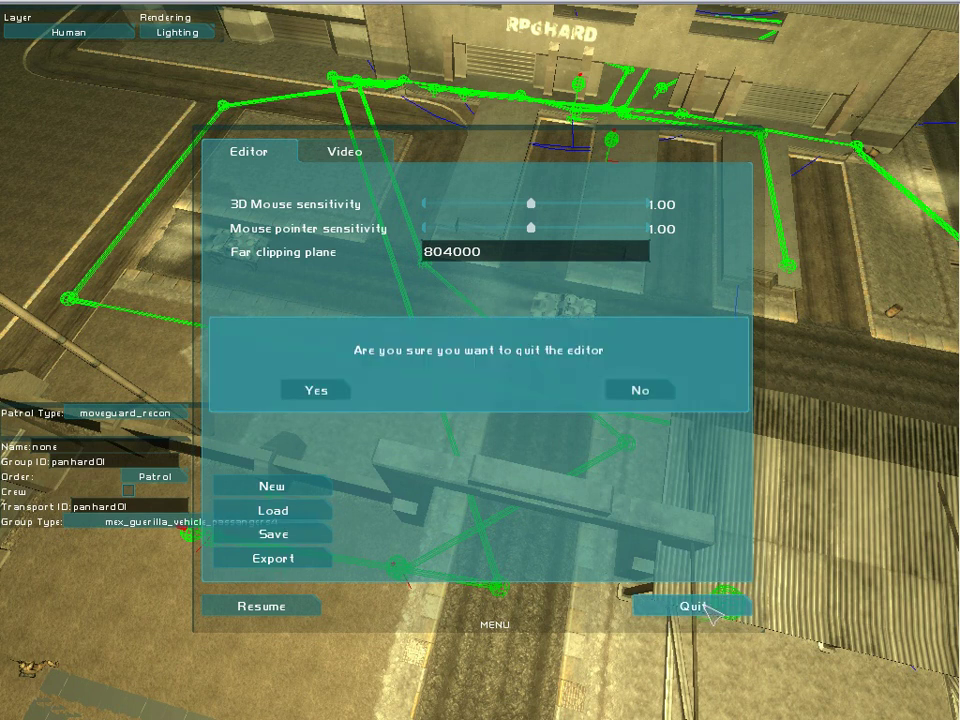
click(324, 394)
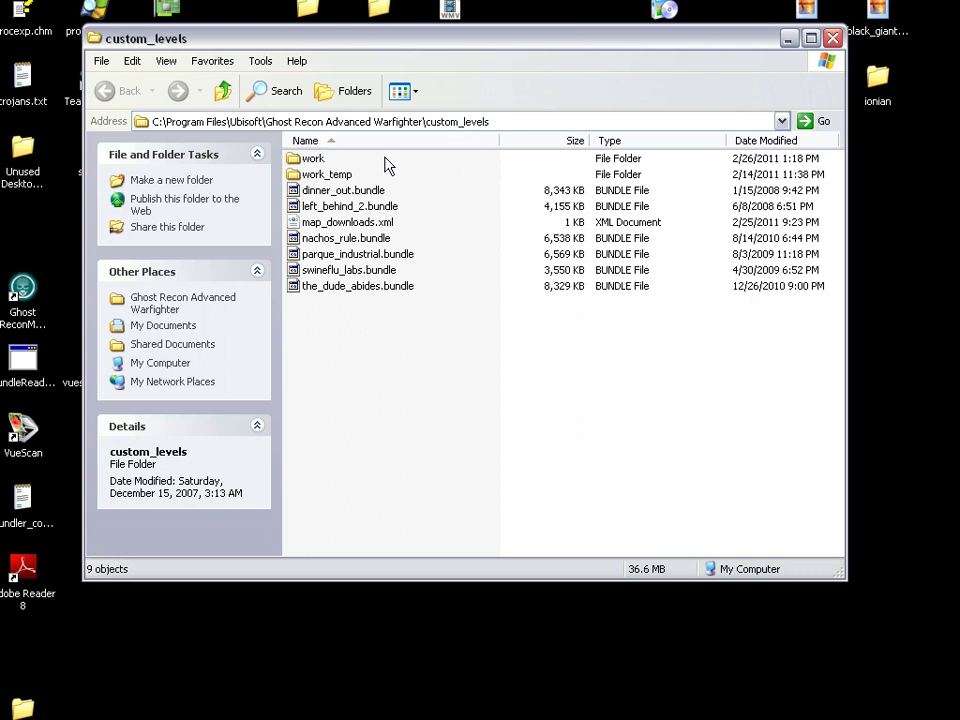
Open world_21.xml from the work\testmap folder of custom_levels for editing in Notepad and enlarge its window.
double_click(295, 160)
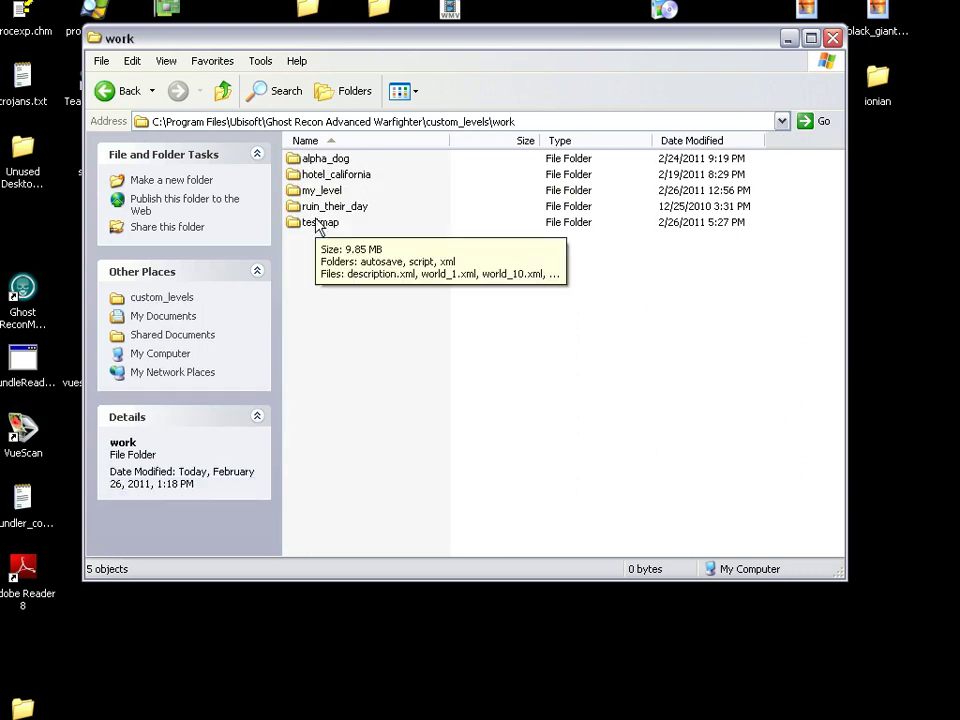
double_click(318, 222)
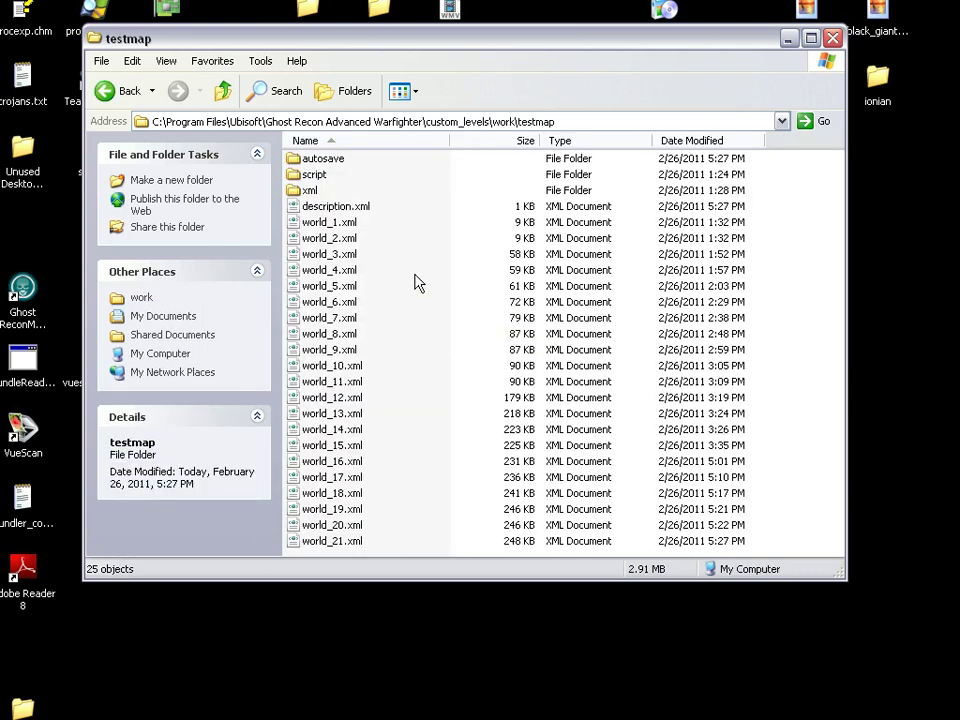
click(354, 546)
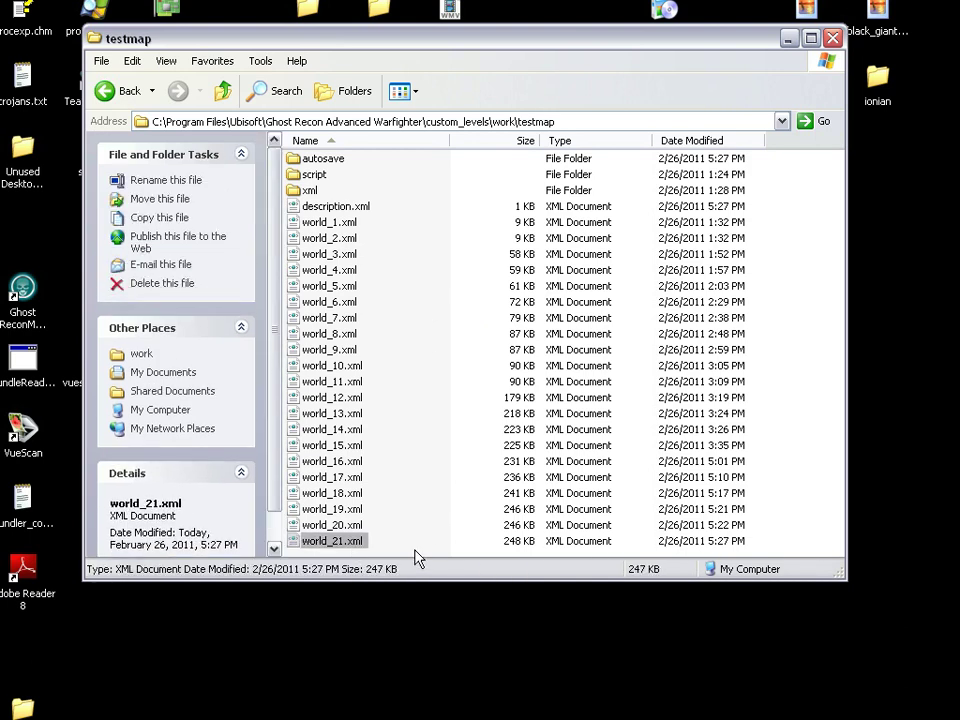
right_click(342, 540)
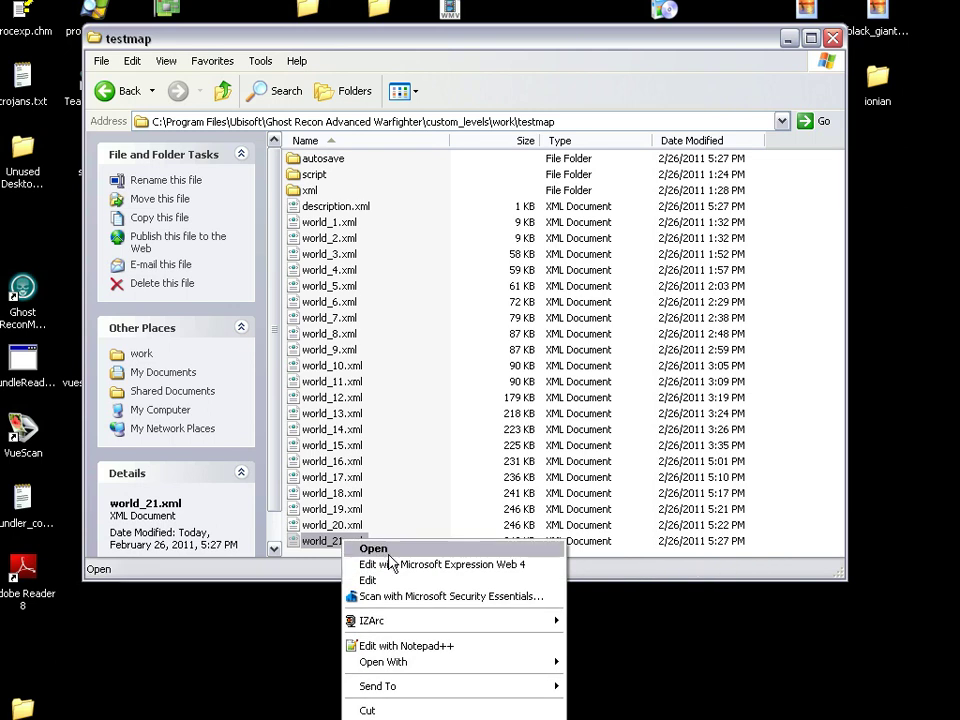
click(380, 580)
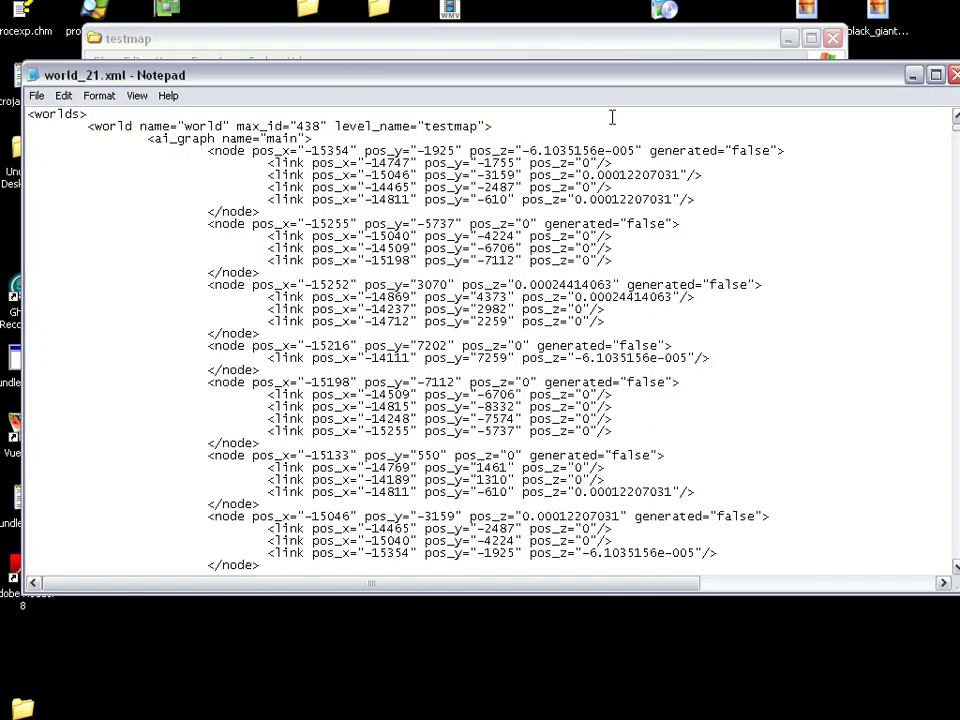
drag(589, 79, 568, 36)
drag(947, 546, 948, 680)
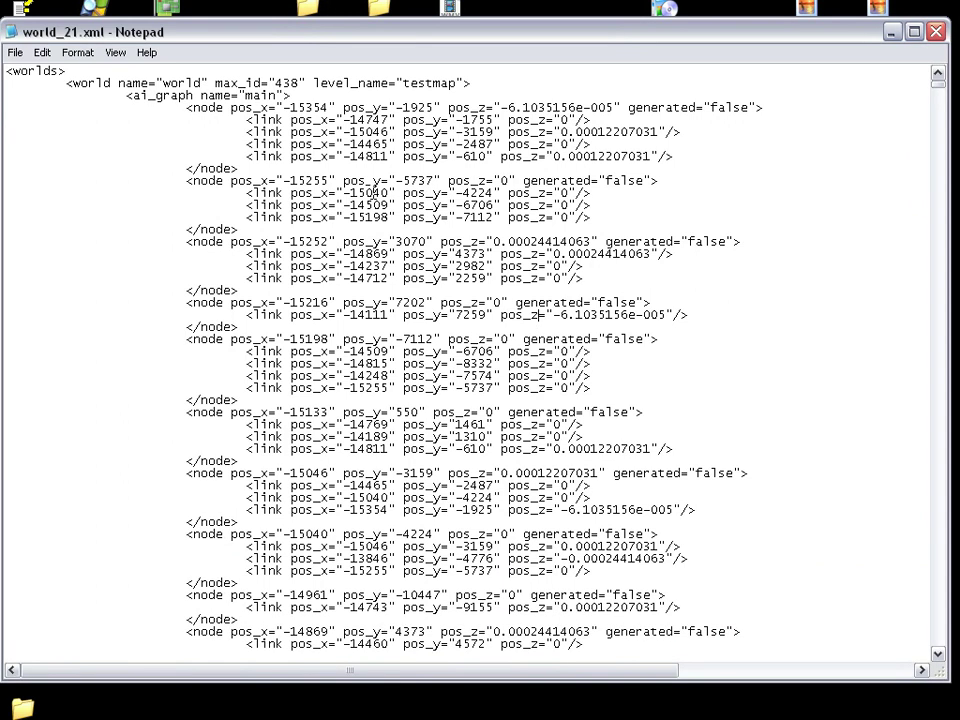
Examine the panhard01 and dest_ph01 vehicle entries at the end of world_21.xml.
drag(350, 192, 677, 495)
mouse_move(527, 119)
mouse_down()
mouse_move(128, 95)
mouse_move(530, 131)
mouse_up()
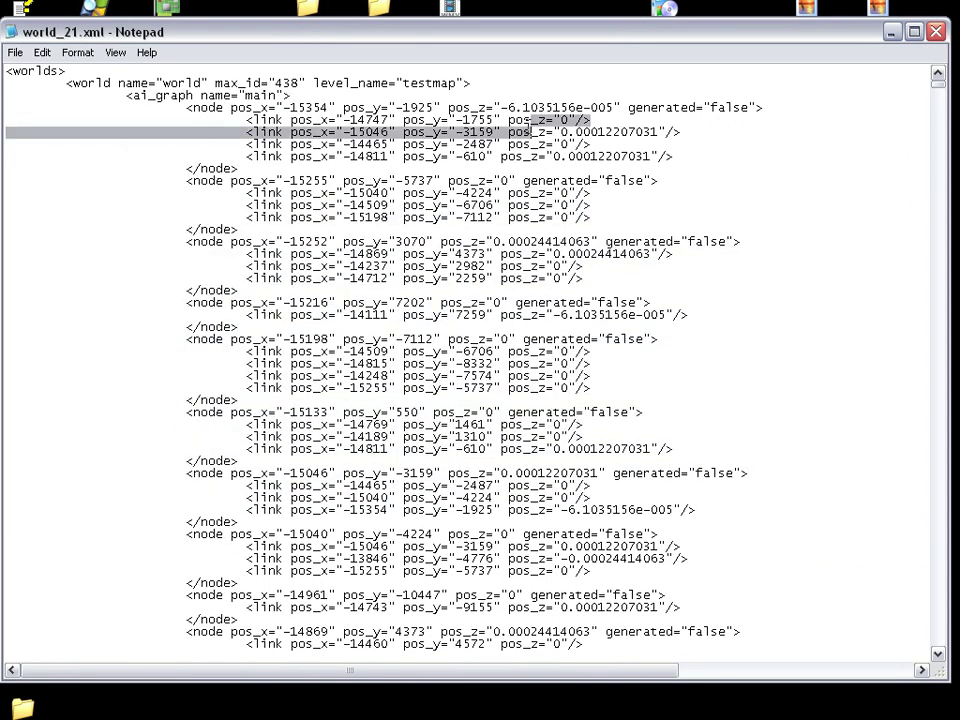
click(670, 88)
drag(938, 82, 939, 643)
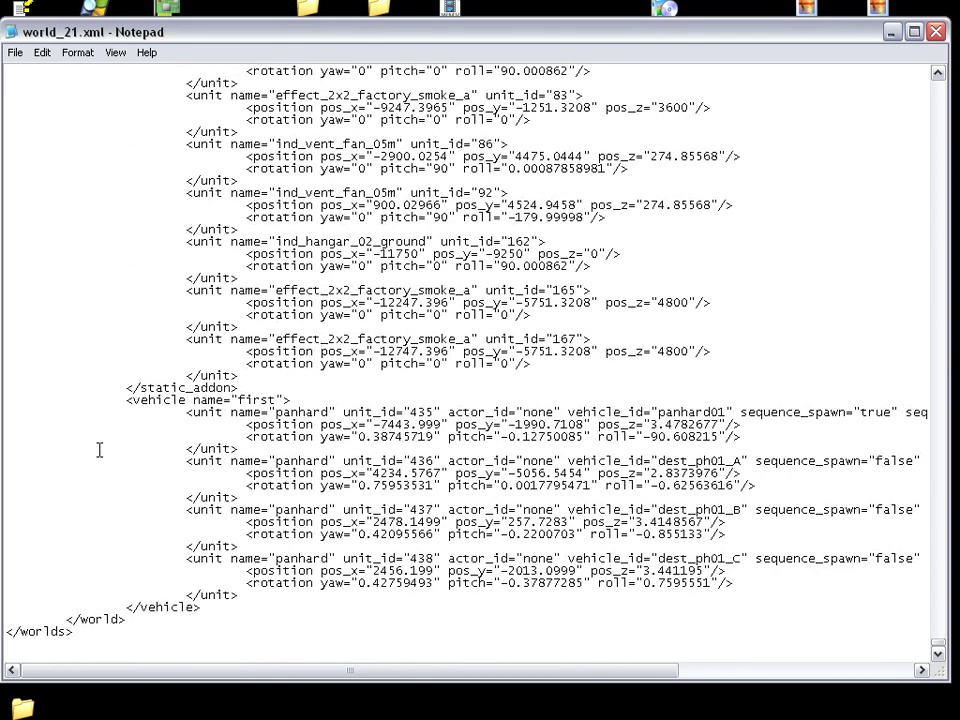
drag(138, 410, 804, 446)
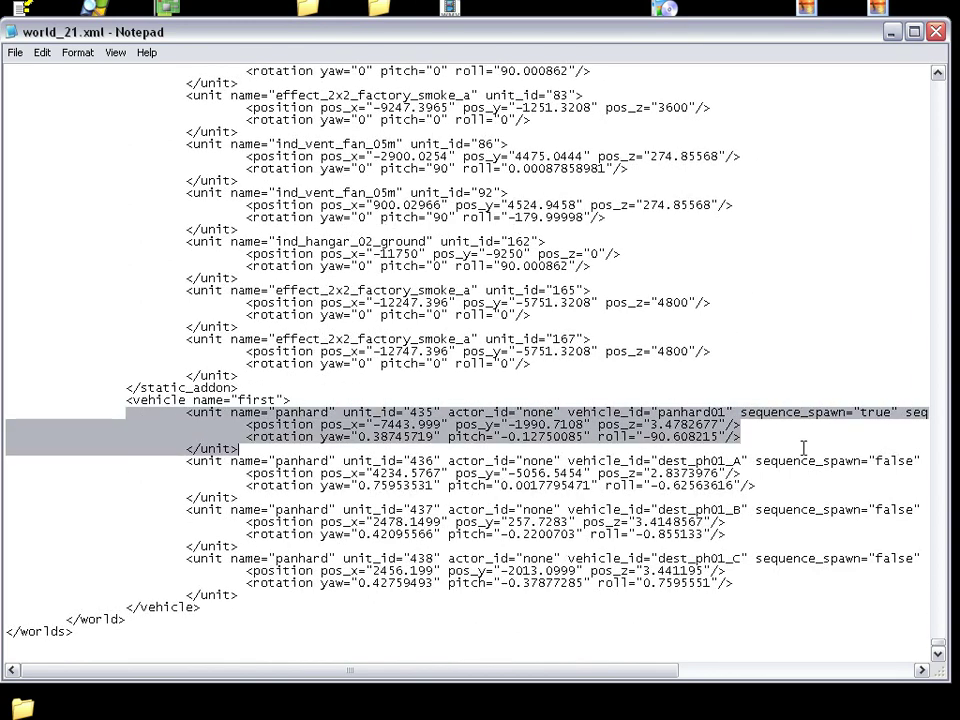
drag(658, 412, 735, 412)
drag(188, 462, 819, 583)
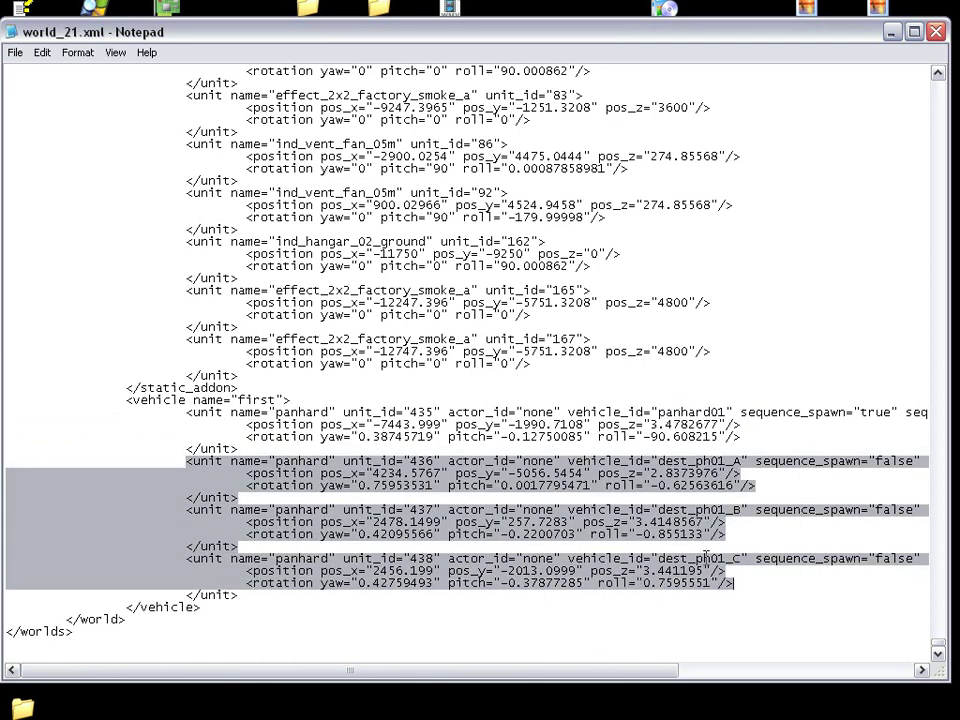
drag(315, 606, 245, 595)
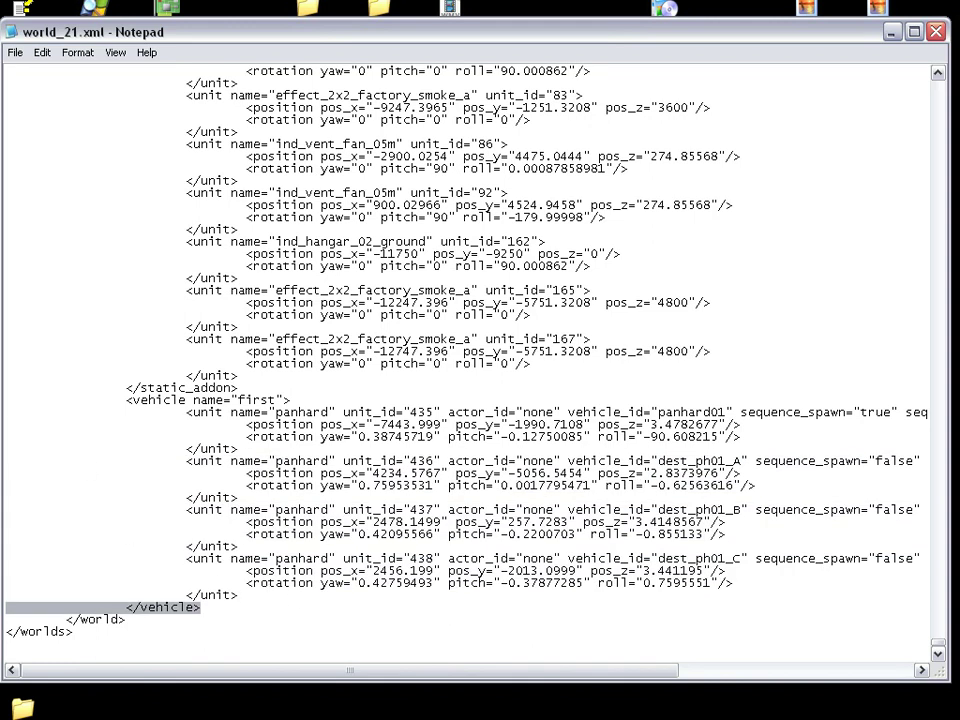
Copy the four panhard unit entries from the vehicle section into a new text document.
drag(15, 412, 4, 610)
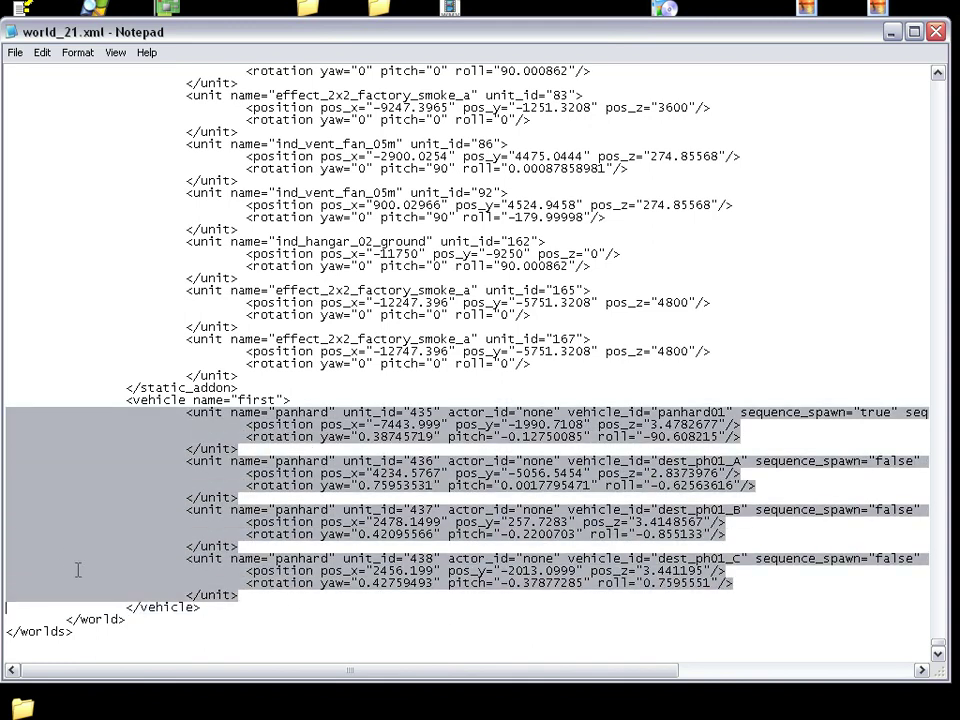
click(15, 52)
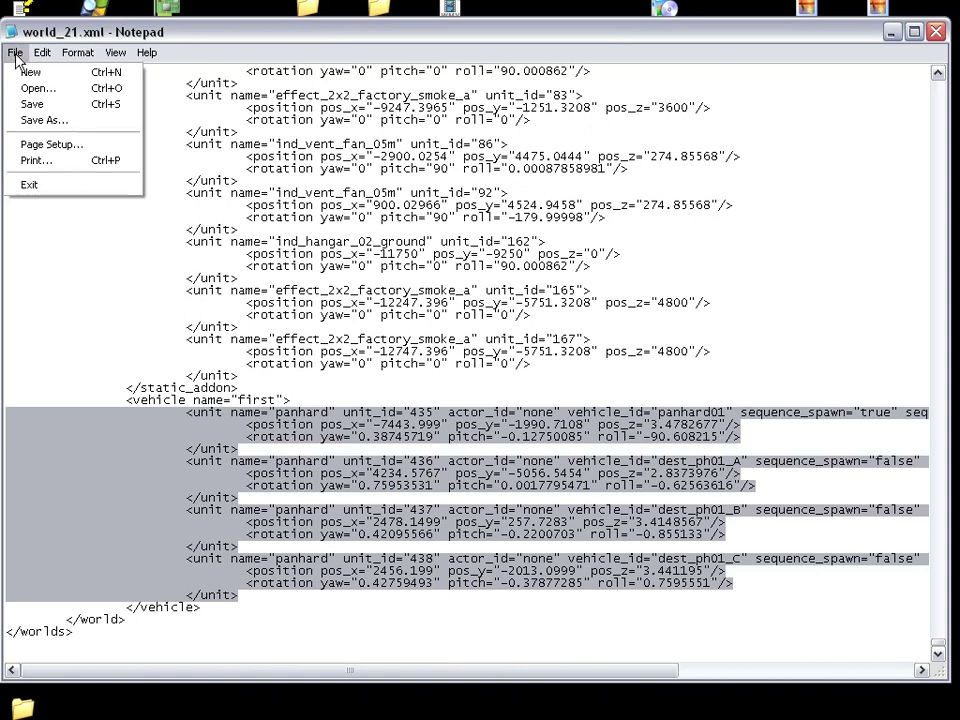
click(30, 74)
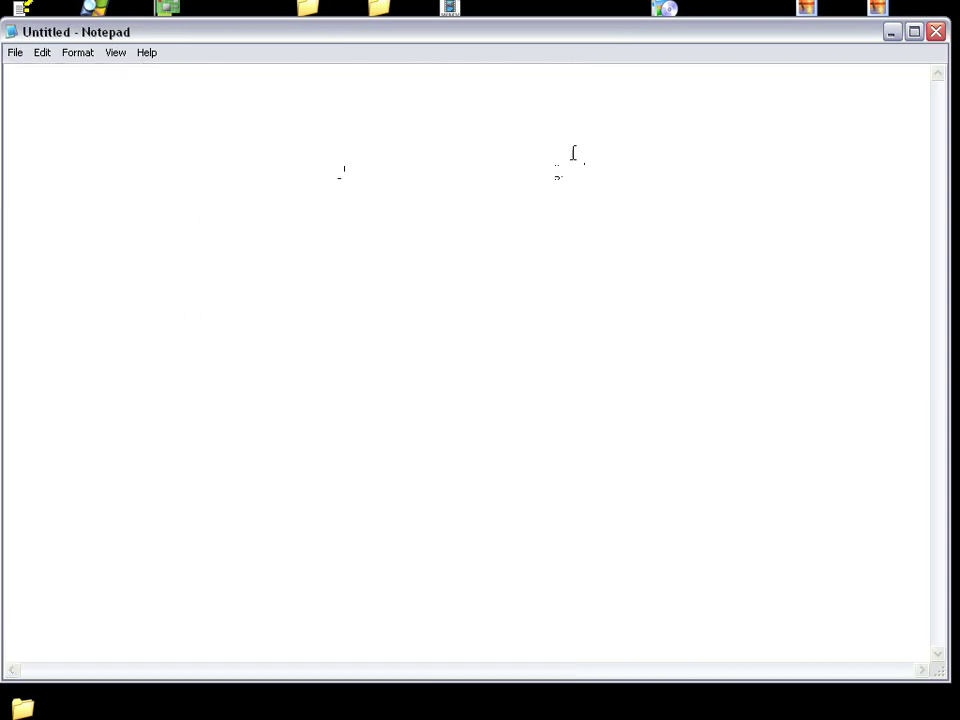
Save the new document as veh_dest_raw.txt in a new folder named testmap_files in My Documents.
click(15, 52)
click(47, 119)
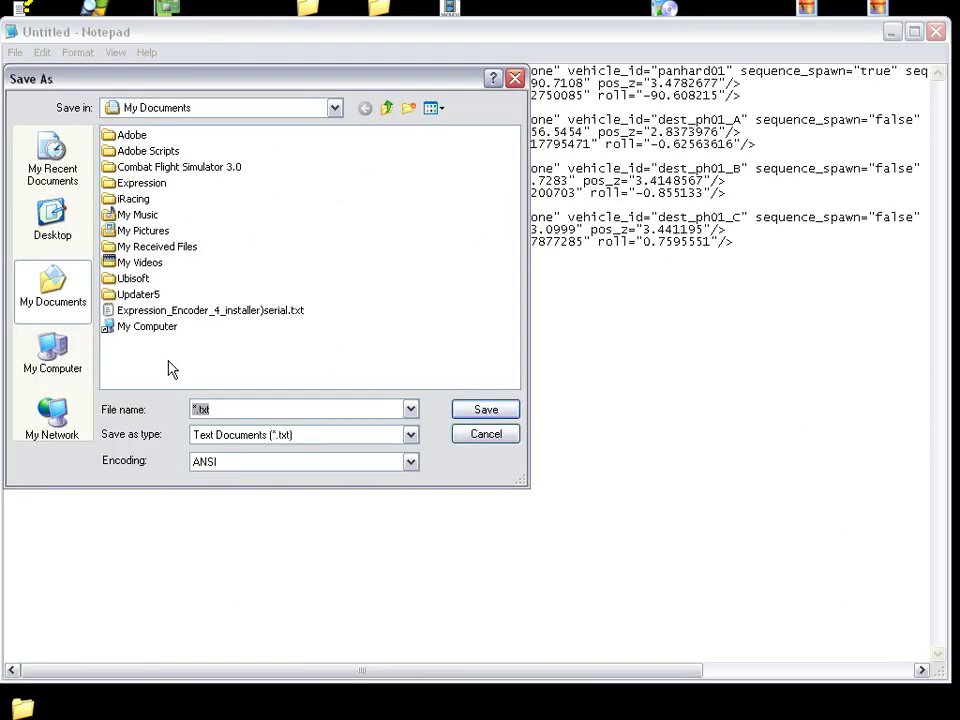
click(409, 107)
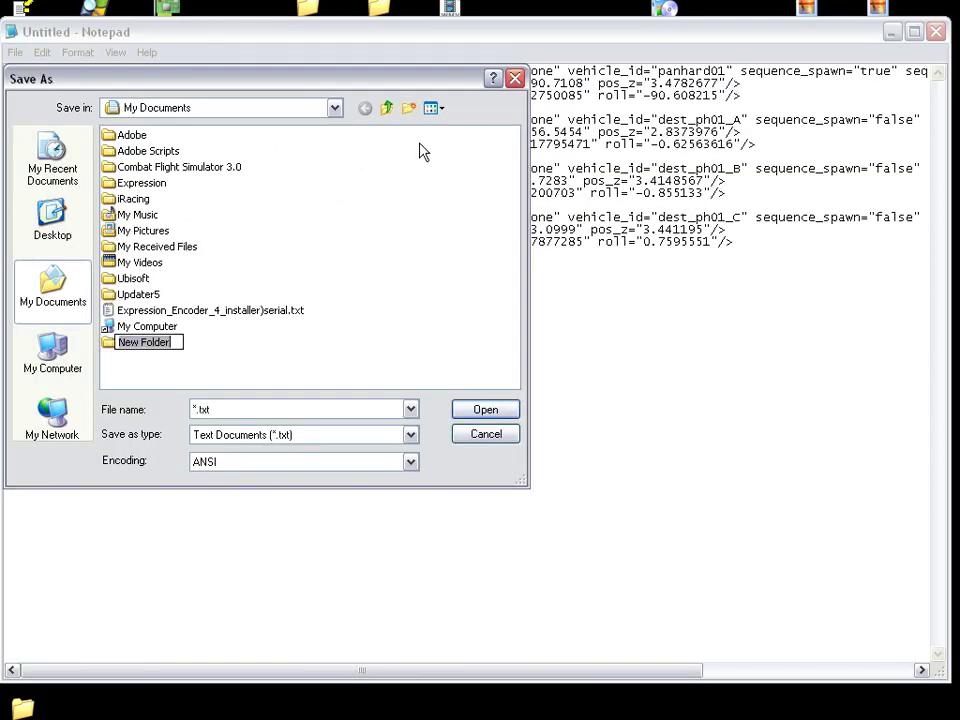
text(testmap_files)
key(Return)
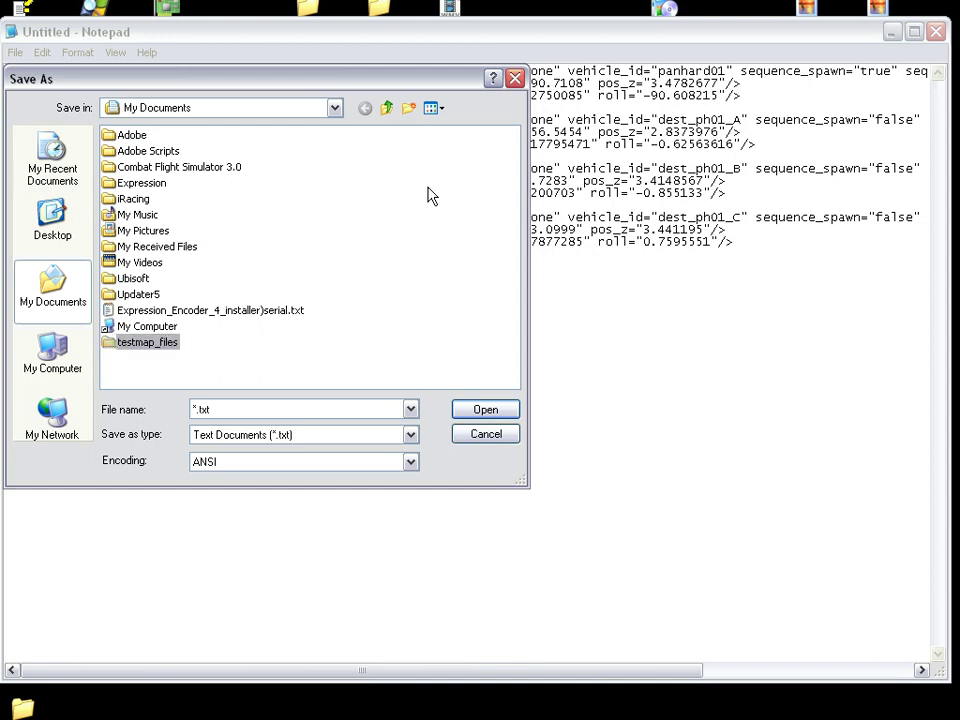
key(Return)
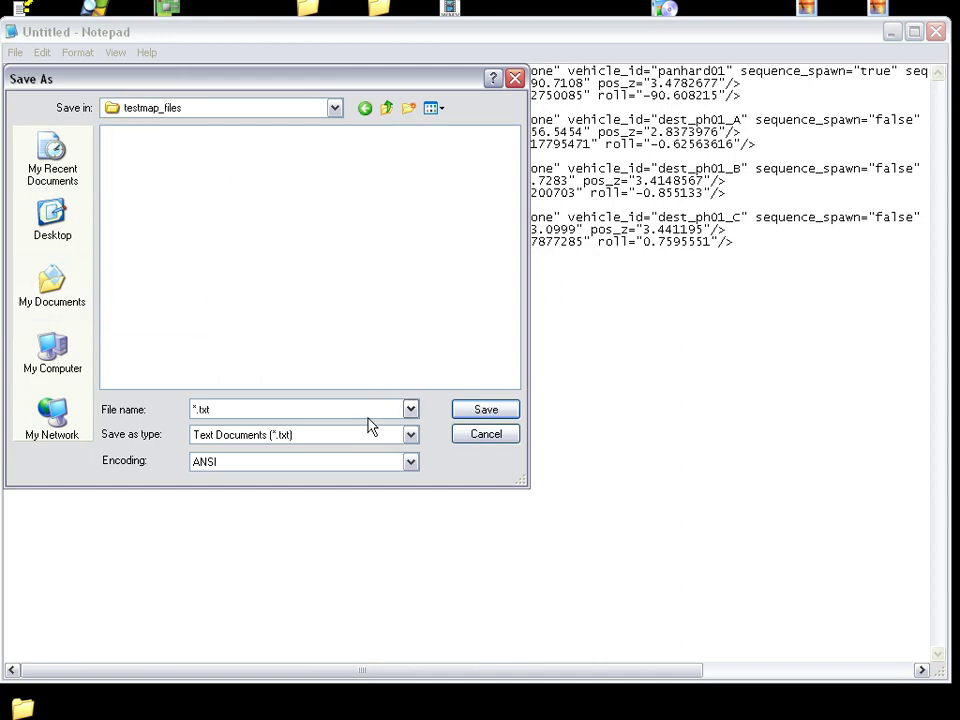
drag(366, 409, 180, 422)
text(veh_dest_raw.txt)
key(Return)
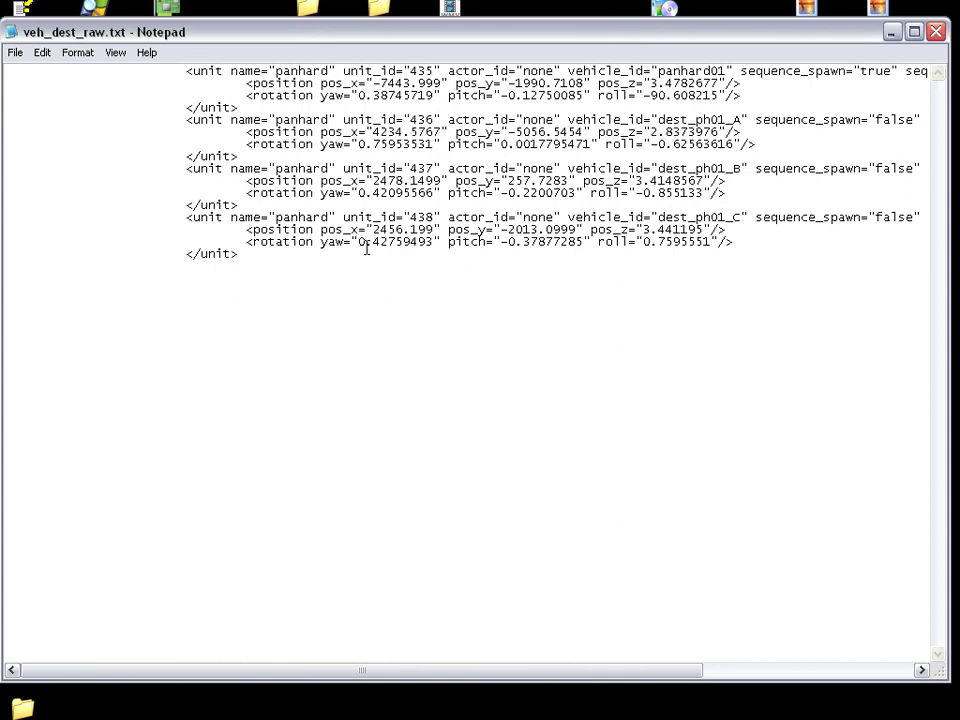
Examine the position and rotation values of the dest_ph01_C and dest_ph01_B entries.
drag(375, 229, 718, 229)
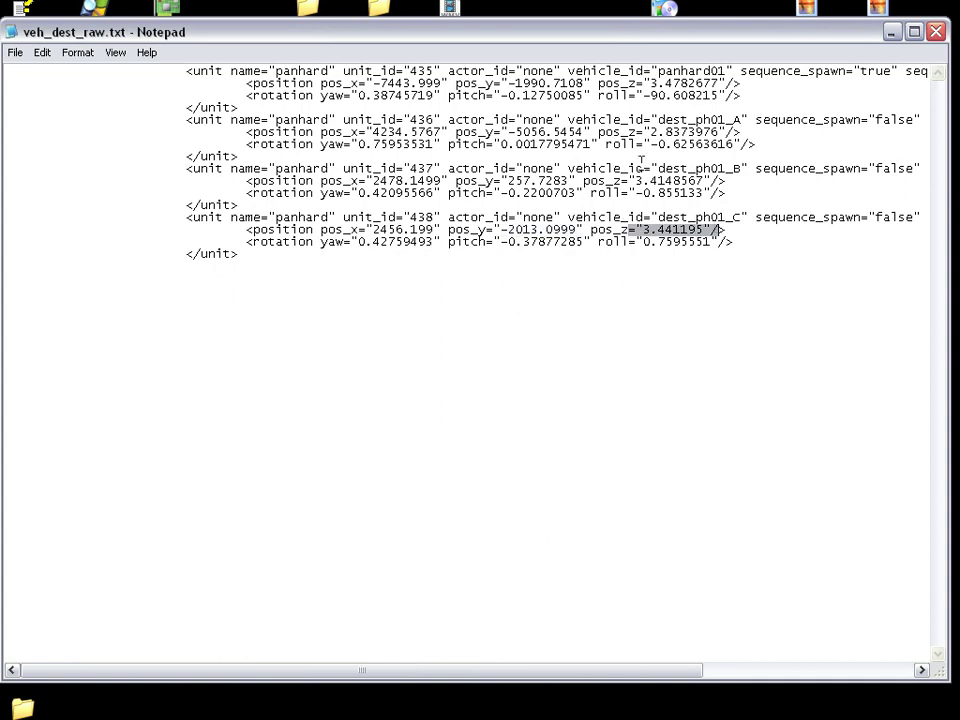
drag(635, 181, 683, 181)
drag(494, 184, 508, 184)
drag(366, 189, 390, 189)
click(398, 157)
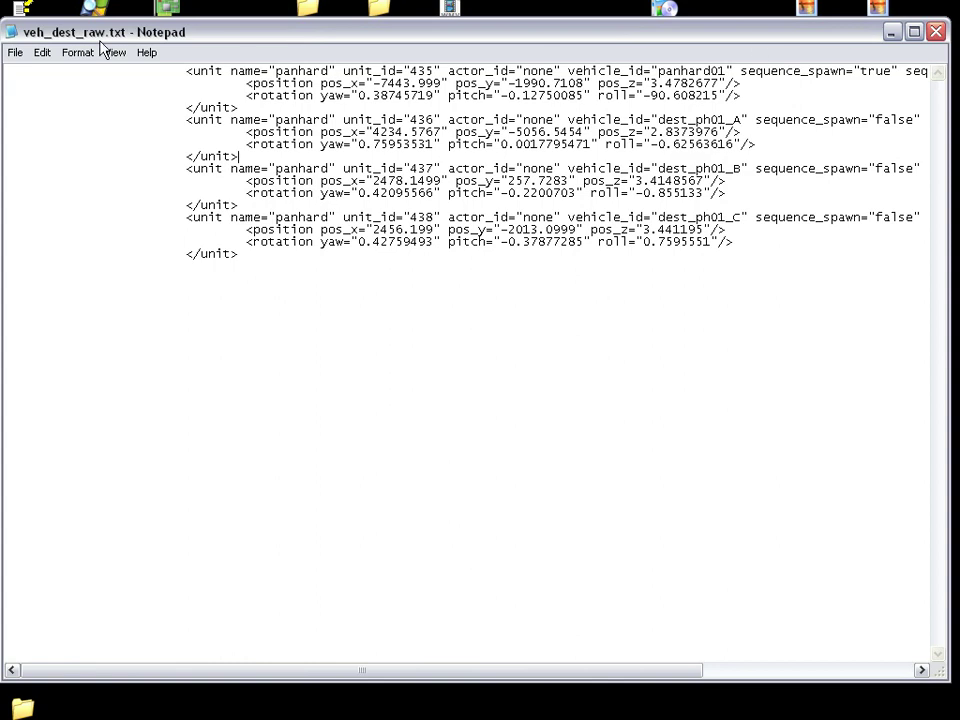
Close veh_dest_raw.txt, reopen world_21.xml for editing and find the human section by searching for "hum".
double_click(12, 36)
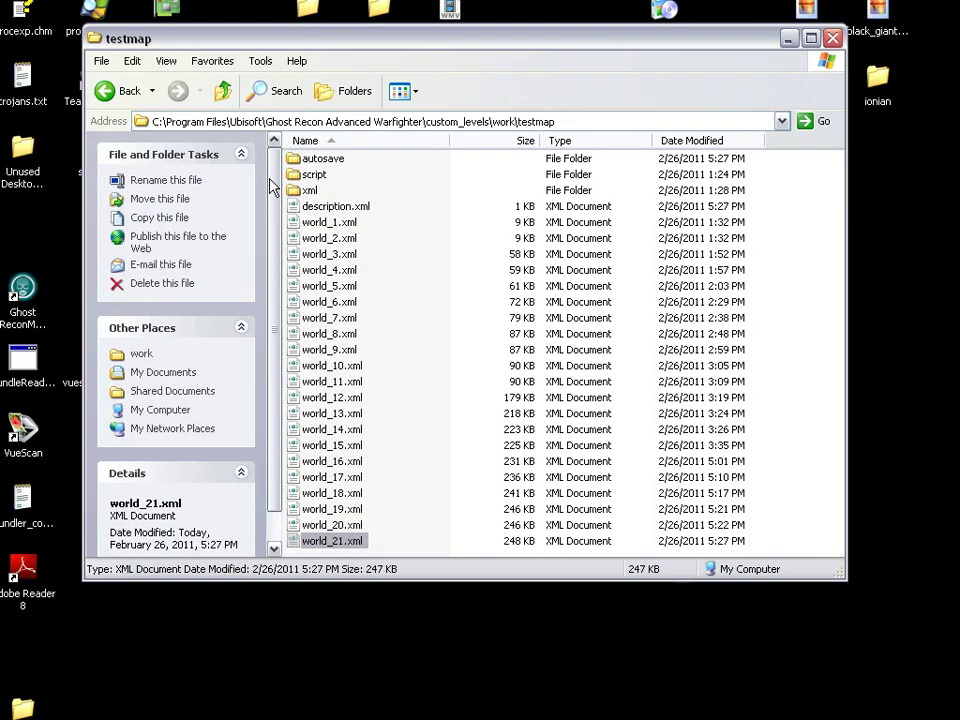
click(435, 377)
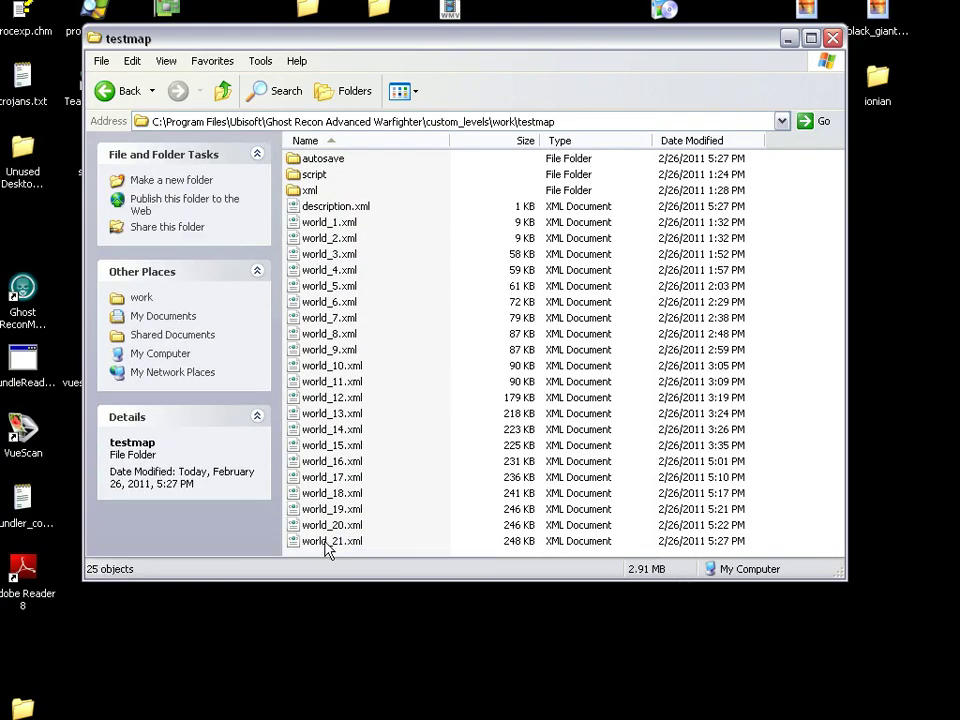
right_click(325, 541)
click(379, 583)
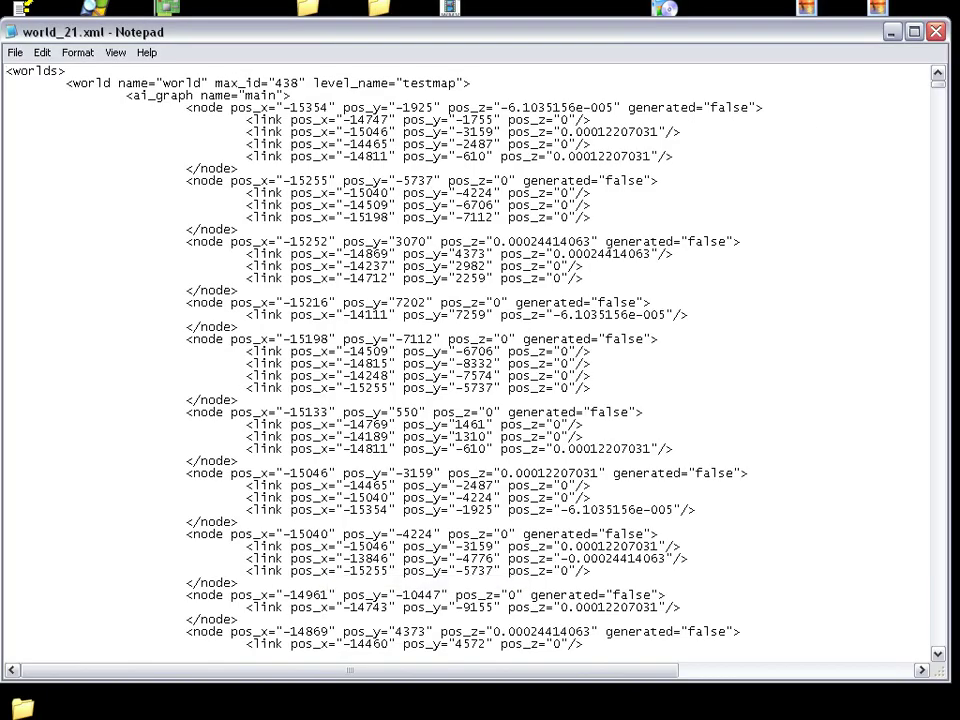
key(ctrl+f)
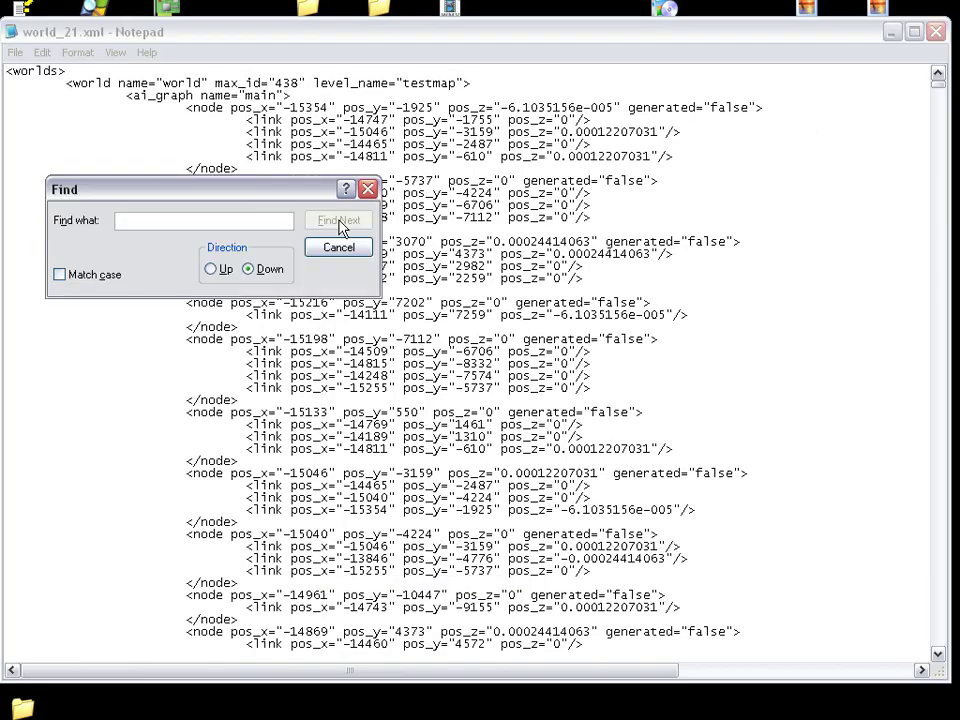
text(h)
click(338, 220)
click(338, 247)
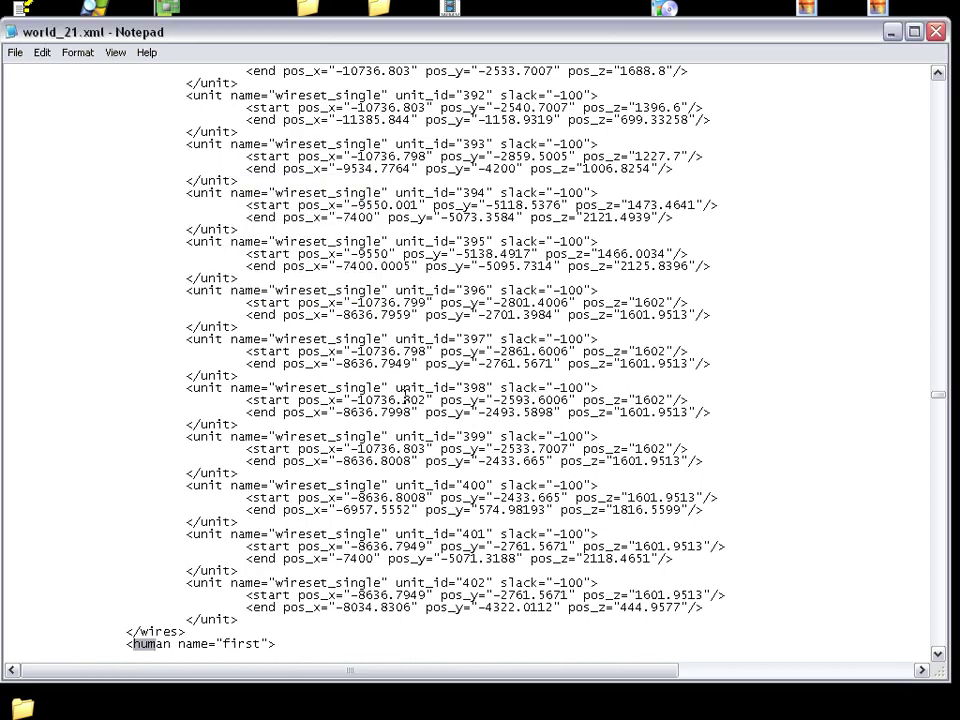
Copy all the group_unit entries of the human section from world_21.xml into a new text document.
scroll(383, 455, down, 11)
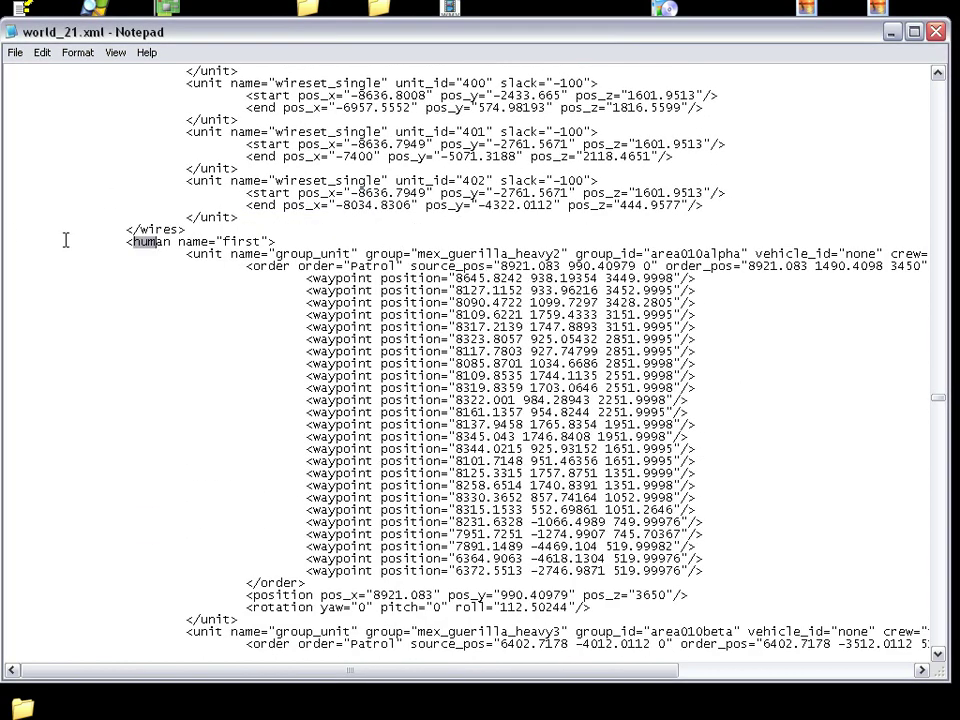
drag(5, 256, 27, 330)
scroll(215, 429, down, 7)
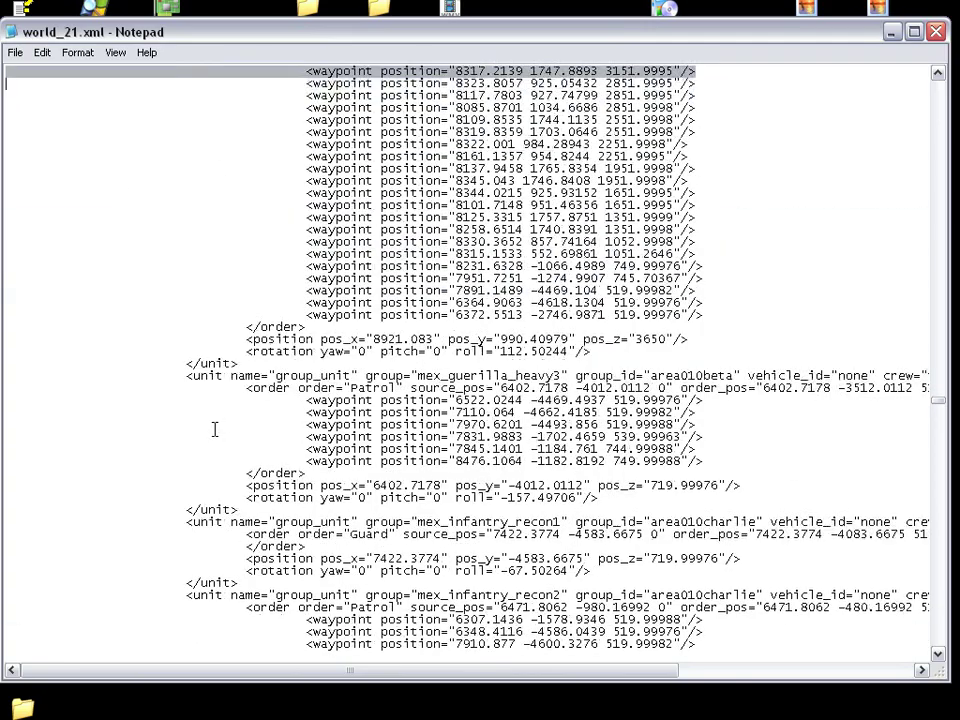
scroll(215, 429, down, 20)
click(940, 500)
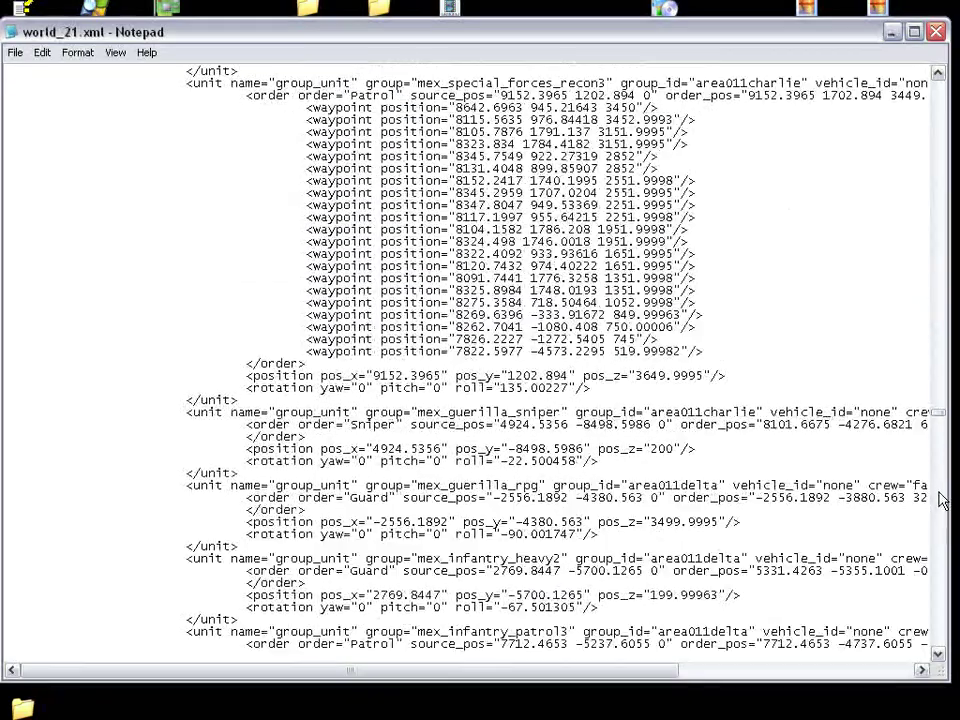
click(941, 501)
click(941, 501)
click(941, 501)
scroll(503, 332, up, 5)
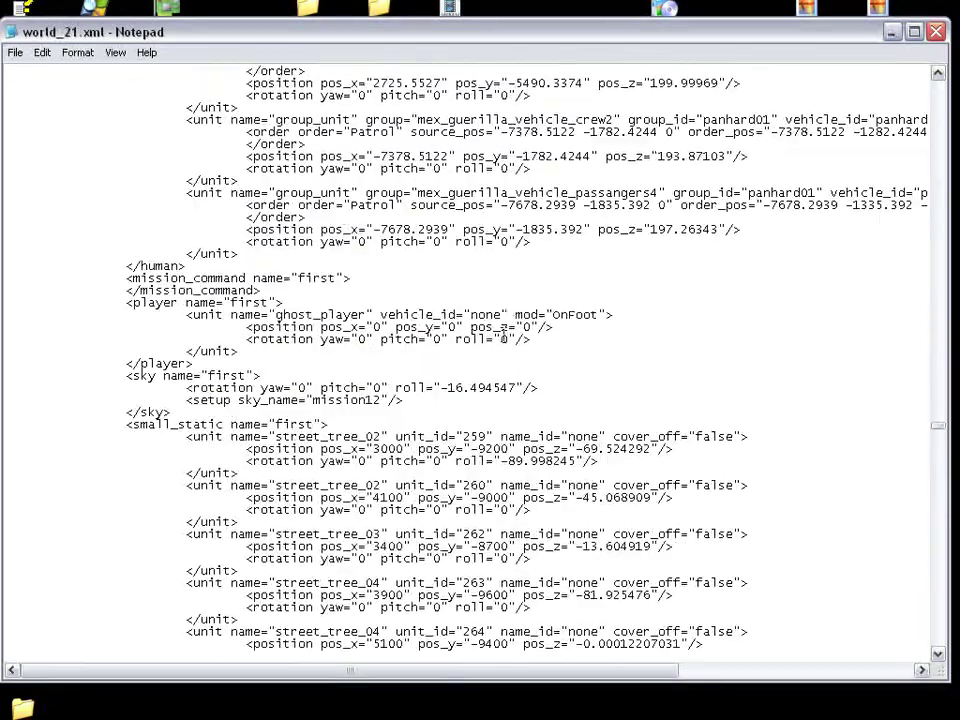
scroll(502, 334, up, 4)
shift+click(325, 402)
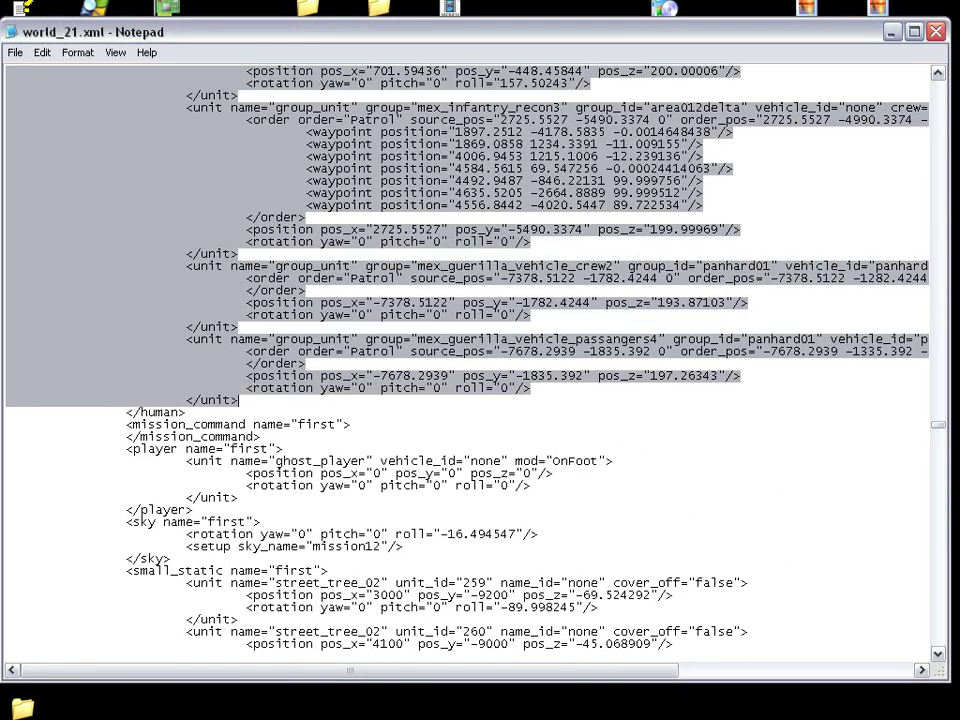
click(15, 52)
click(30, 74)
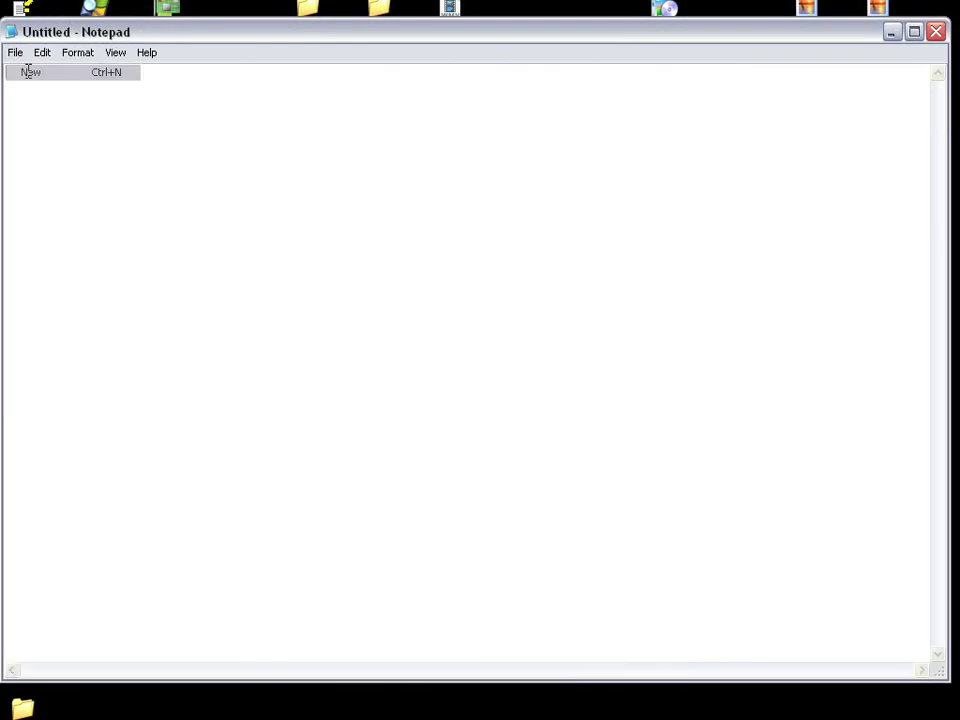
click(15, 52)
key(ctrl+v)
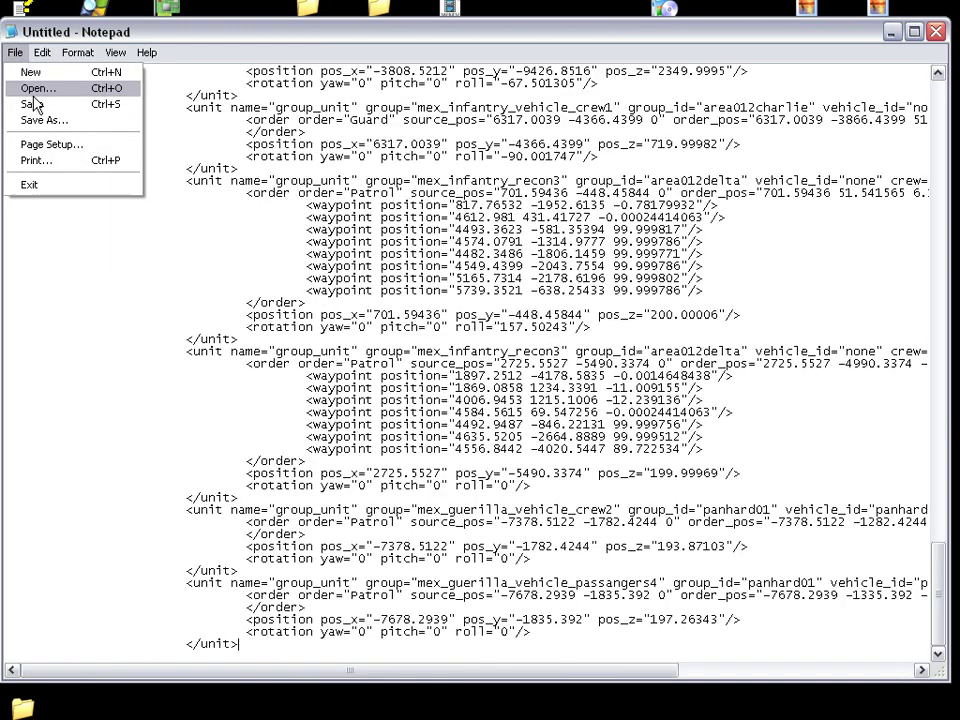
Save the new document as humans.txt in the testmap_files folder and minimize its window.
click(44, 120)
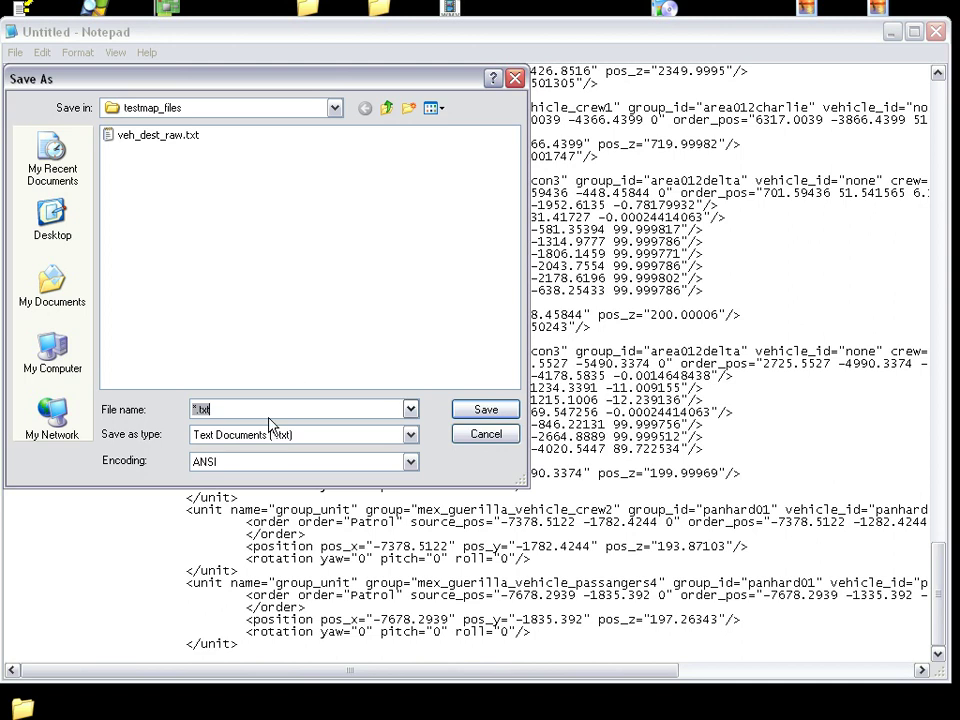
text(humans)
key(Return)
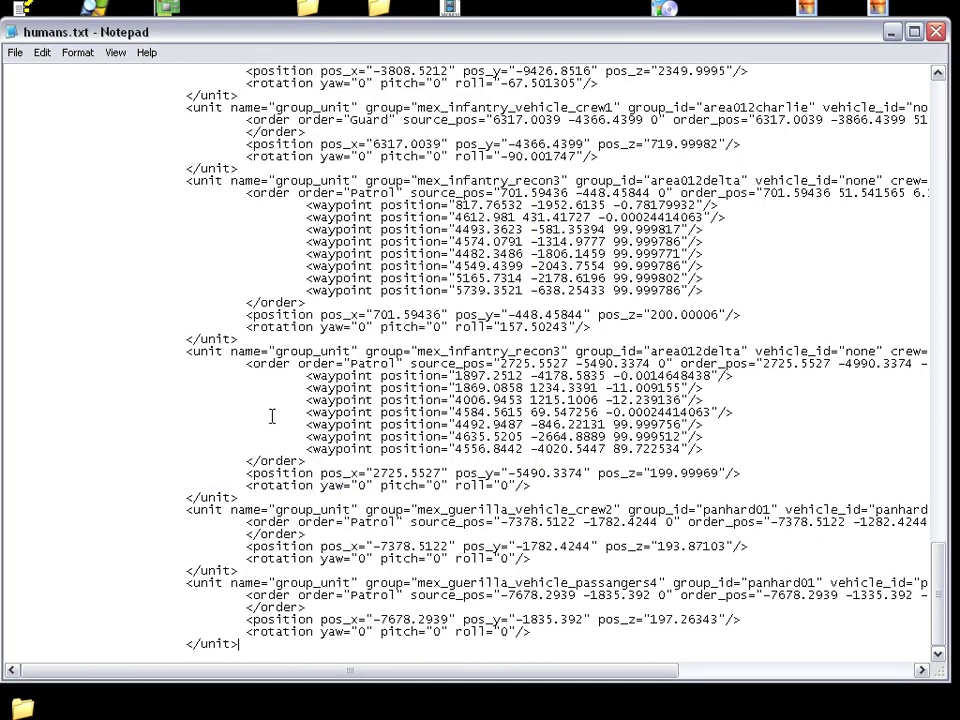
click(891, 32)
click(476, 223)
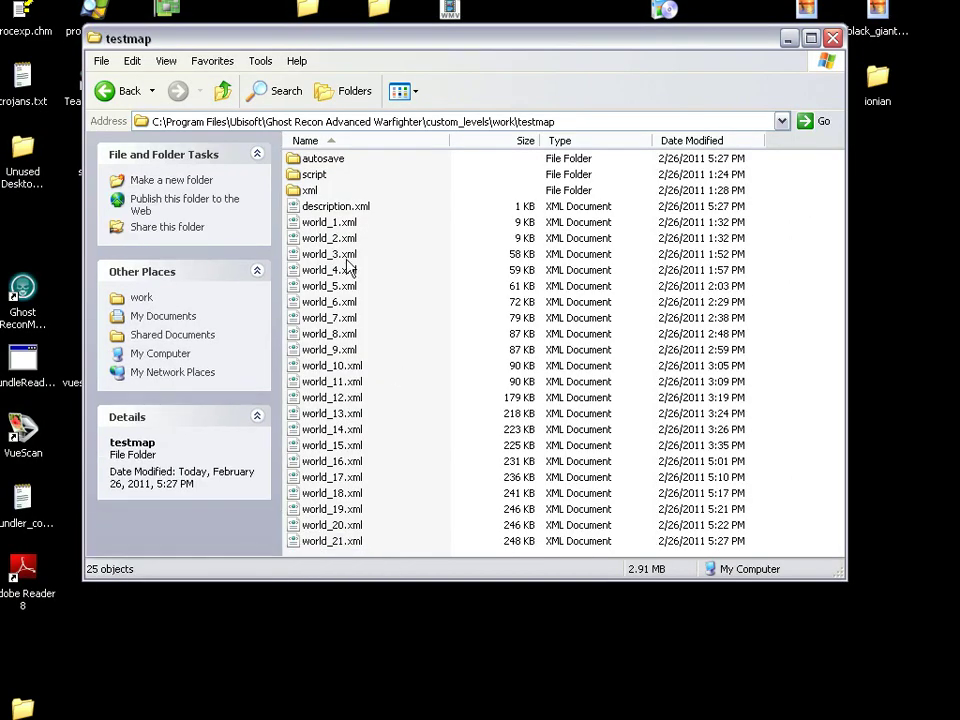
Open world_21.xml for editing again and search for "hum" to reach the human section.
right_click(334, 543)
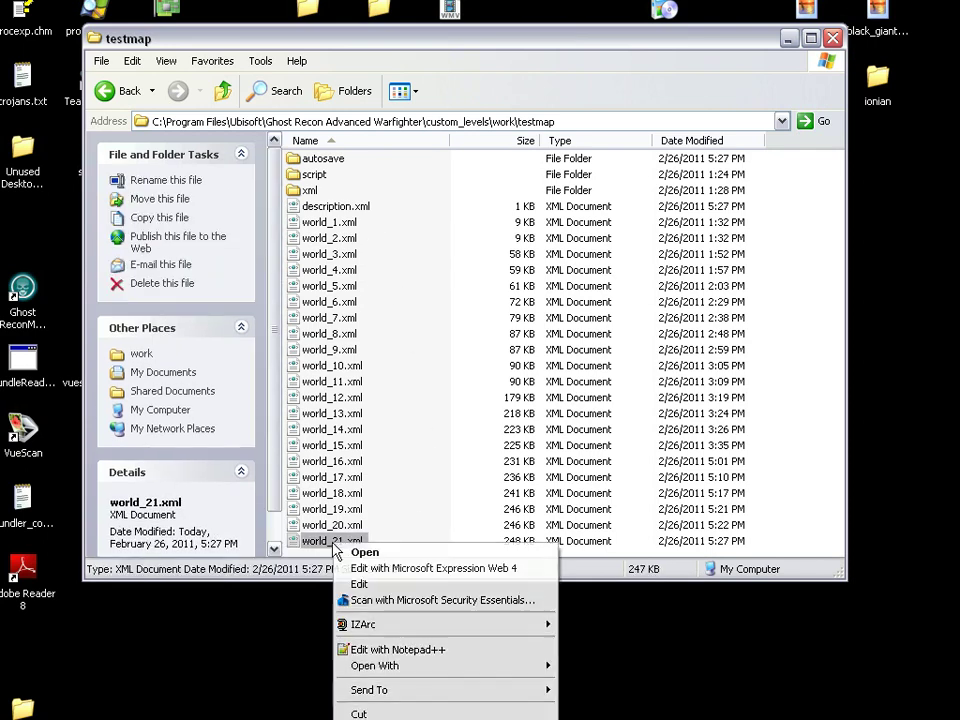
click(382, 582)
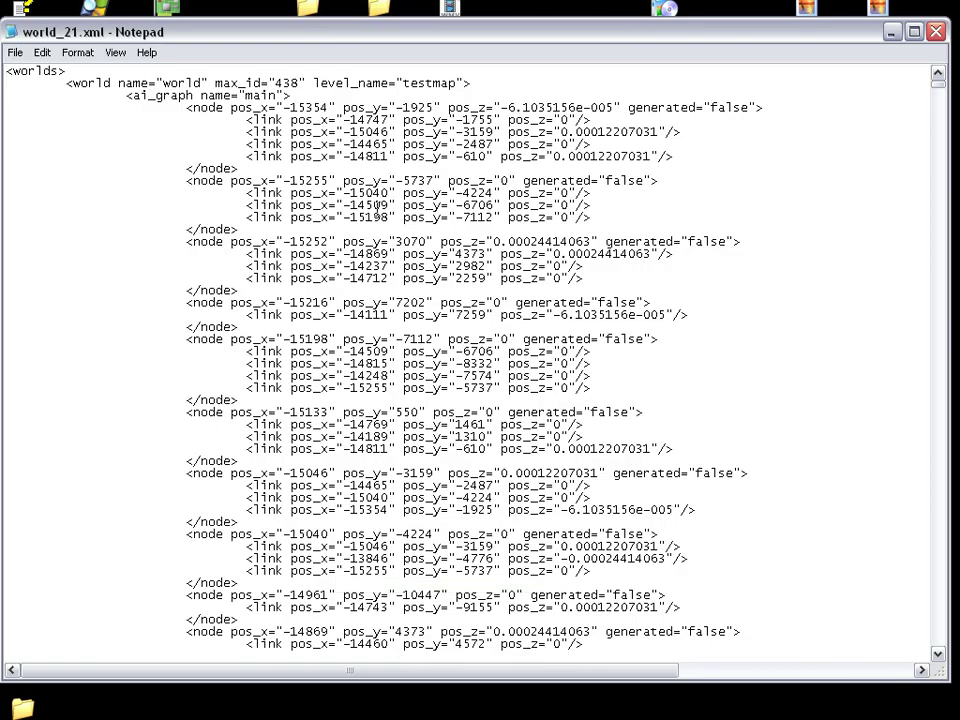
key(ctrl+f)
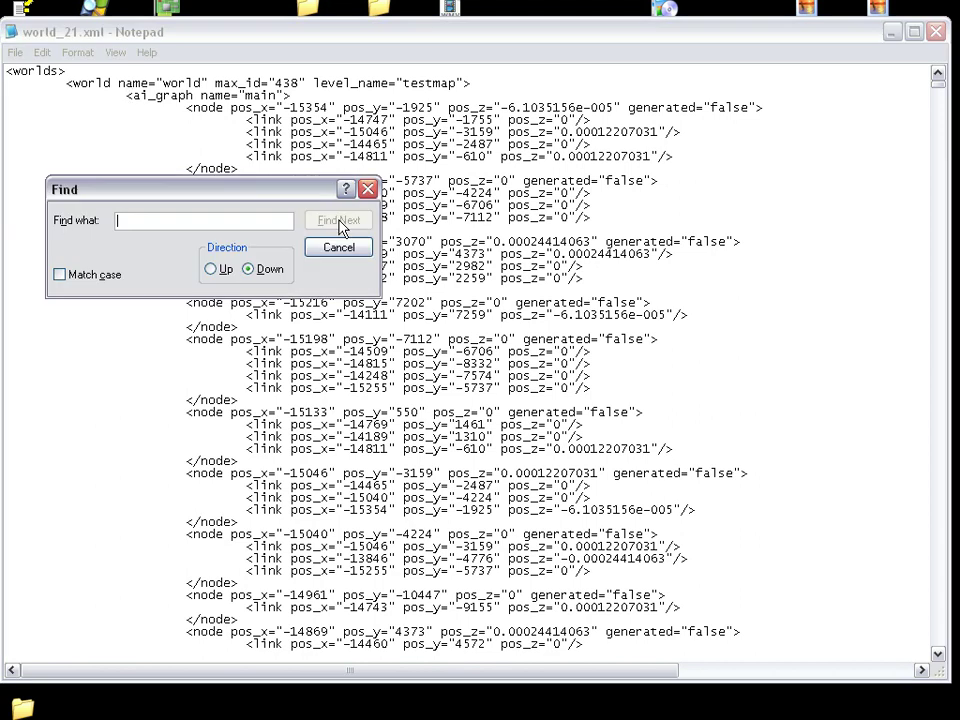
text(hum)
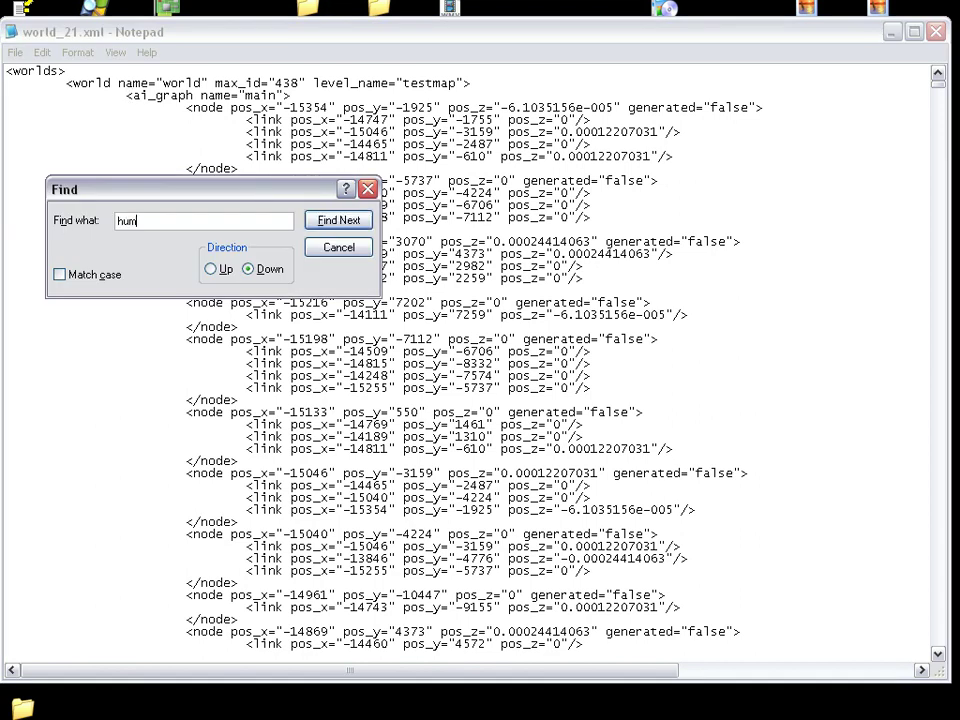
key(Return)
key(Escape)
Delete all the unit entries in the human section of world_21.xml, keeping its opening and closing human tags.
key(Down)
key(shift+Page_Down)
key(shift+Page_Down)
key(shift+Page_Down)
key(shift+Page_Down)
key(shift+Page_Down)
key(shift+Page_Down)
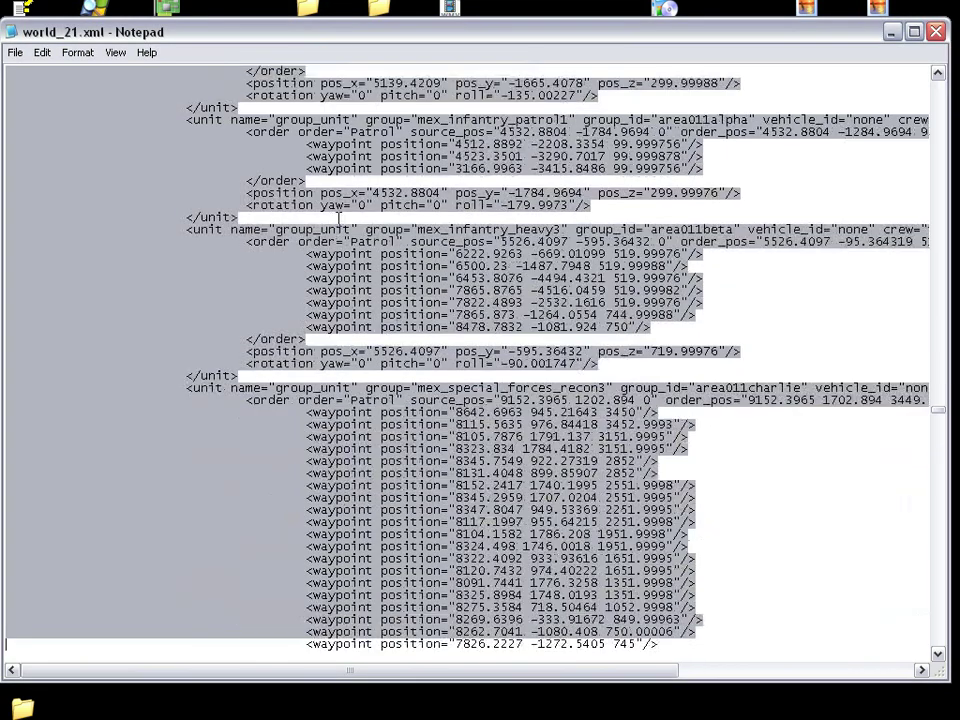
key(shift+Page_Up)
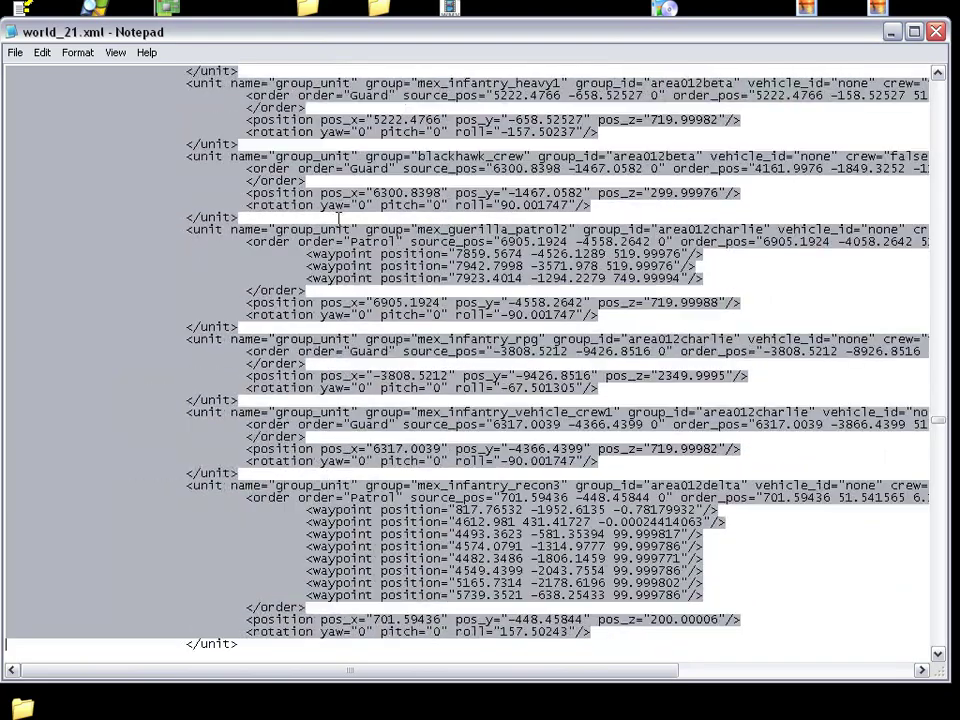
key(shift+Down)
key(shift+Down)
key(shift+Down)
key(shift+Down)
key(shift+Down)
key(shift+Down)
key(shift+Down)
key(shift+Down)
key(shift+Down)
key(shift+Down)
key(shift+Down)
key(shift+Down)
key(shift+Down)
key(shift+Down)
key(shift+Down)
key(shift+Down)
key(shift+Down)
key(shift+Down)
key(shift+Down)
key(shift+Down)
key(shift+Down)
key(shift+Down)
key(shift+Down)
key(shift+Down)
key(shift+Down)
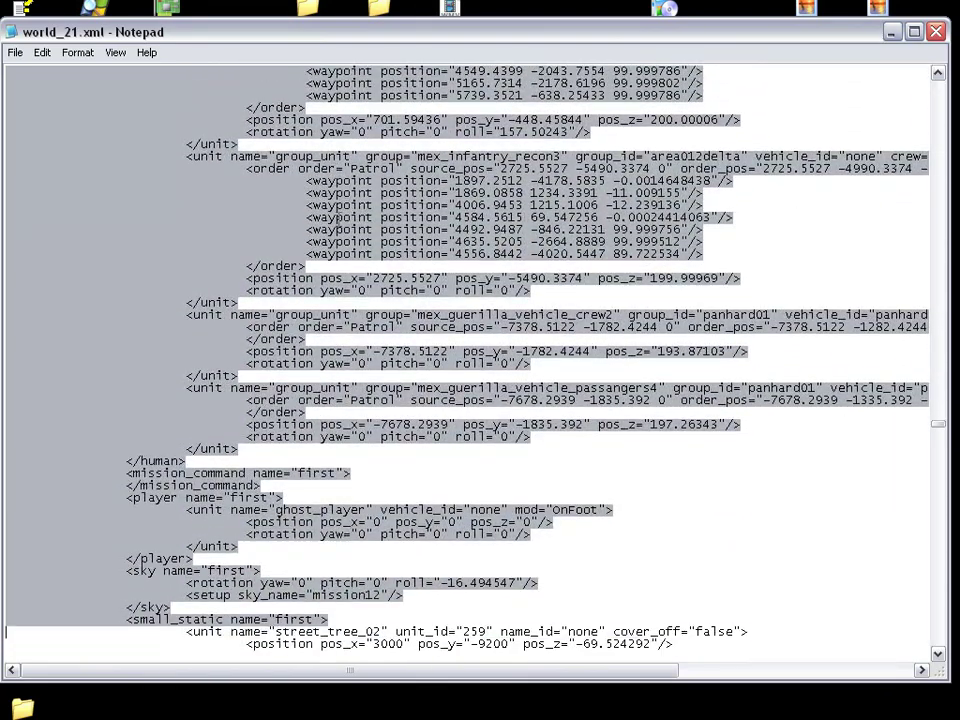
key(shift+Up)
key(shift+Up)
key(shift+Up)
key(shift+Up)
key(shift+Up)
key(shift+Up)
key(shift+Up)
key(shift+Up)
key(shift+Up)
key(shift+Up)
key(shift+Up)
key(shift+Up)
key(Delete)
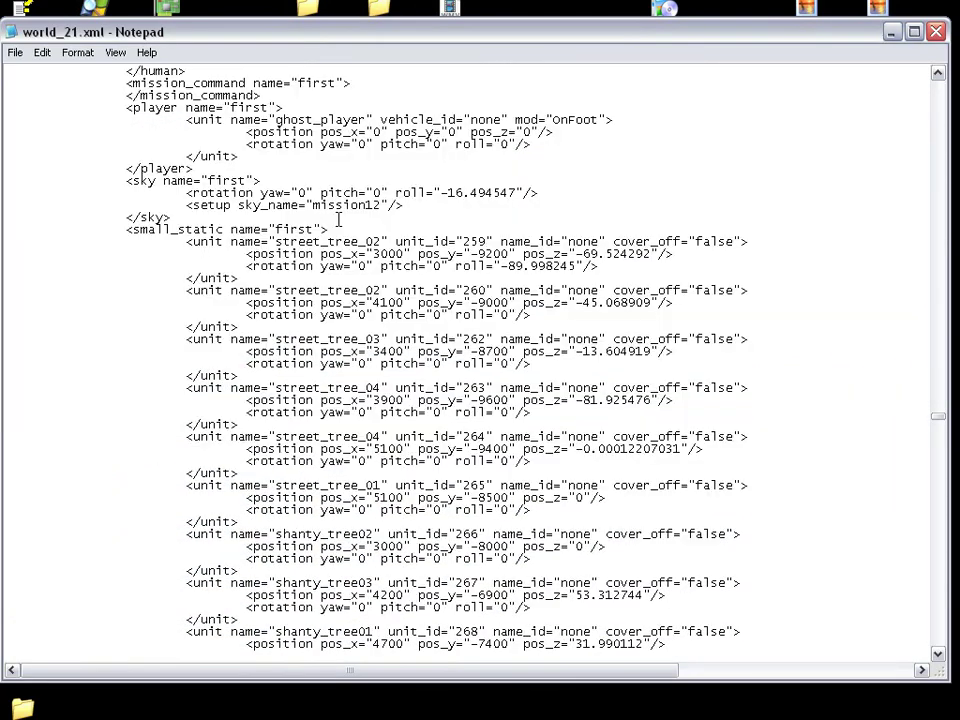
Examine the lines from the emptied human section through the mission_command, player and sky sections.
scroll(399, 148, up, 3)
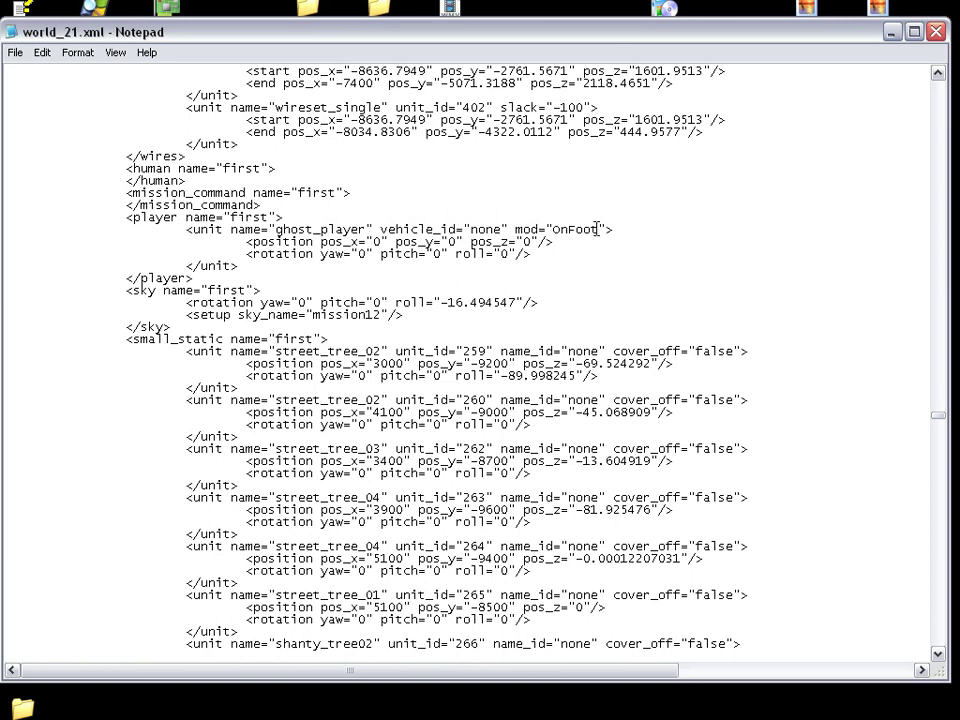
drag(10, 168, 557, 325)
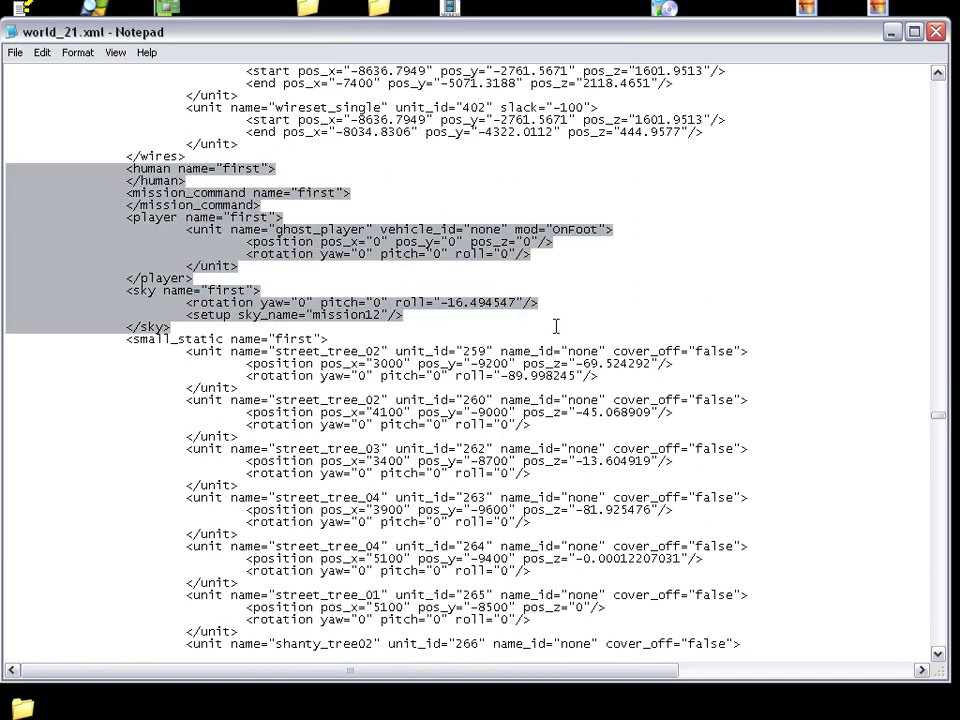
click(611, 306)
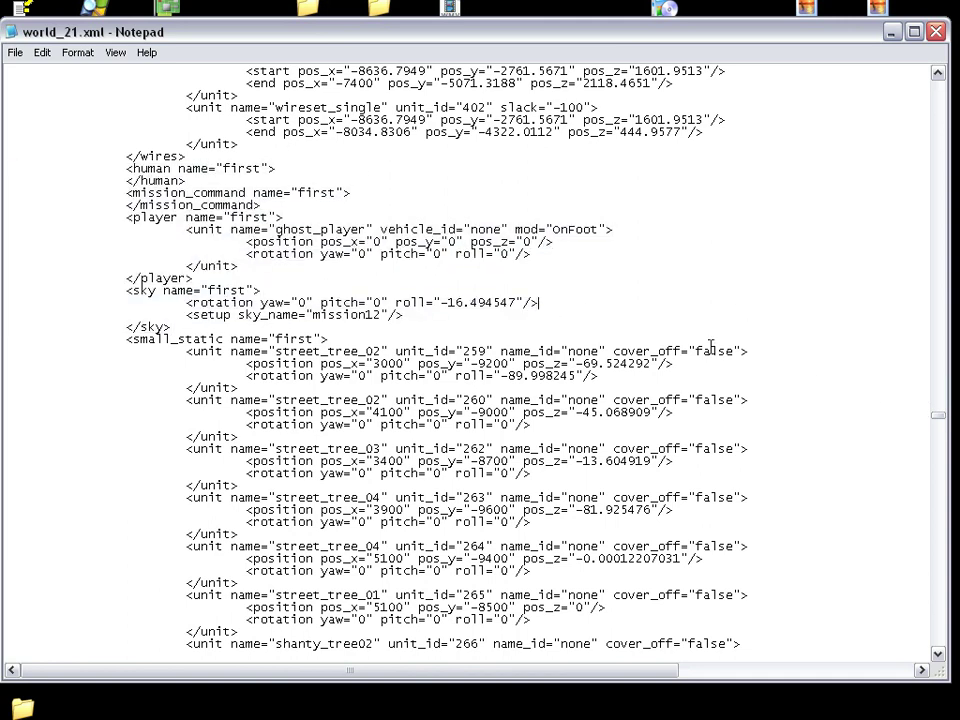
Look through the ai_graph node and link entries from the start of world_21.xml, and close the file.
drag(940, 421, 955, 74)
click(114, 105)
drag(114, 105, 814, 587)
scroll(851, 428, down, 7)
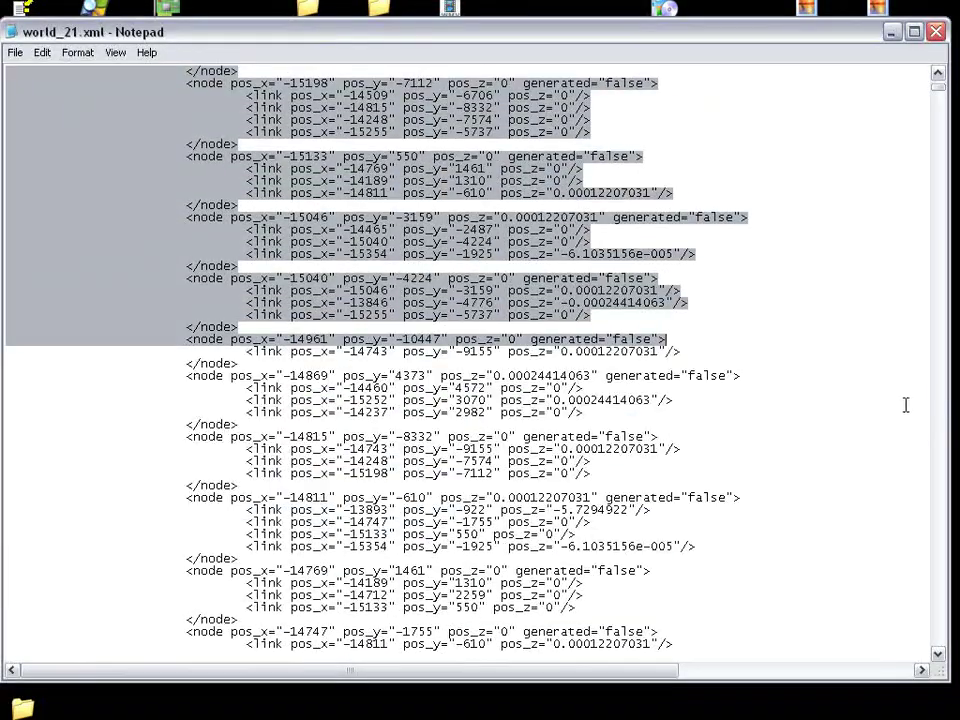
scroll(943, 430, down, 15)
scroll(943, 430, down, 20)
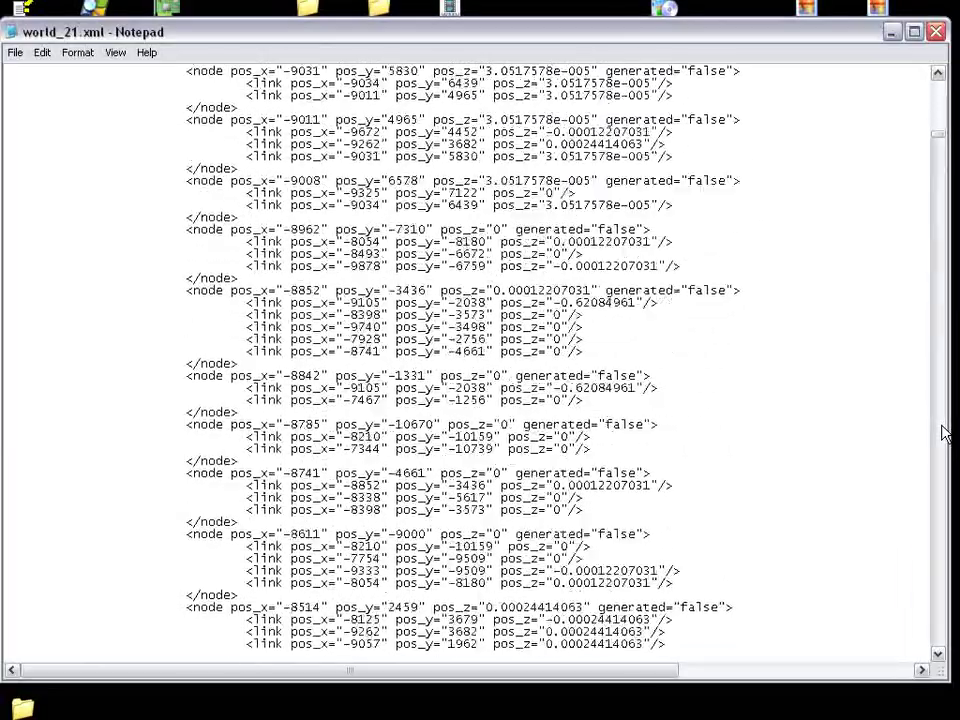
drag(939, 156, 939, 318)
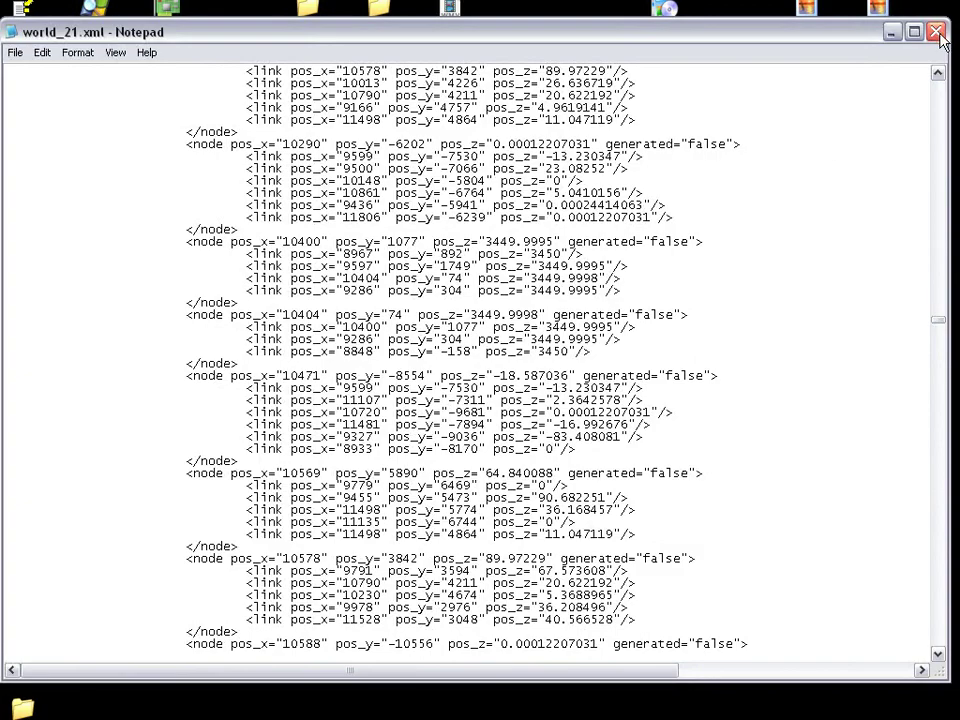
key(alt+F4)
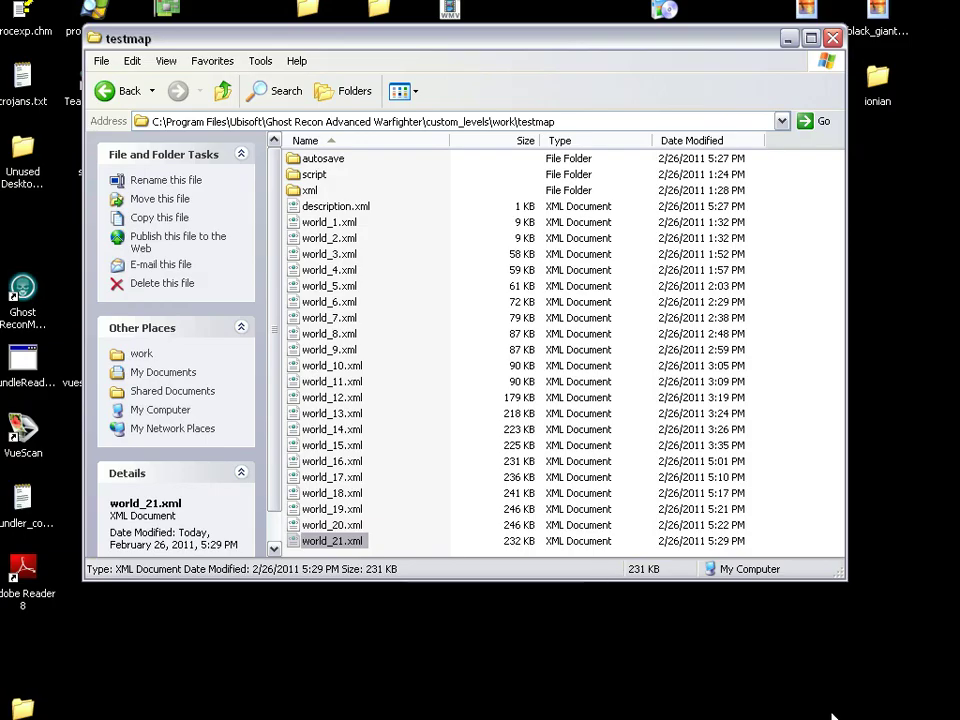